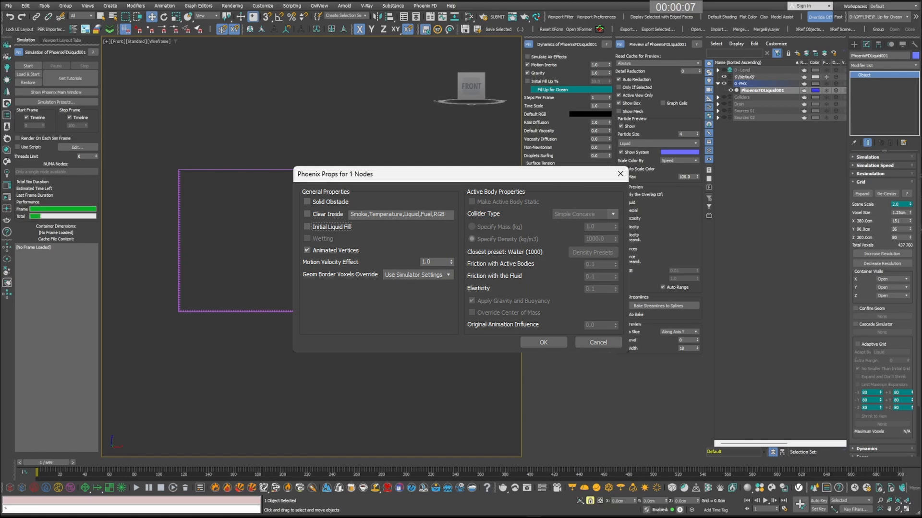
# Step: Toggle the node's Initial Liquid Fill property and simulate the liquid container with Initial Fill Up at 50%
pyautogui.click(307, 226)
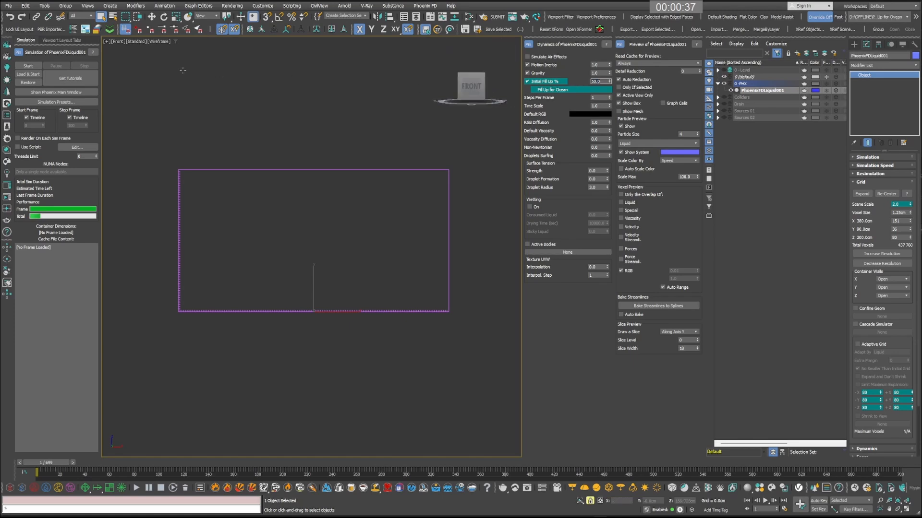
pyautogui.click(31, 67)
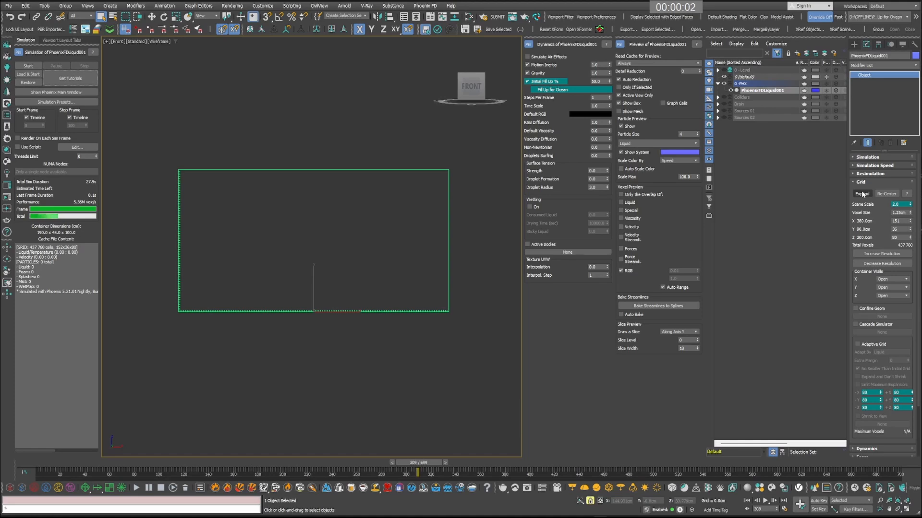
# Step: Set the container walls to Jammed Both in X and Y and Jammed (-) in Z, and rerun the simulation
pyautogui.click(862, 194)
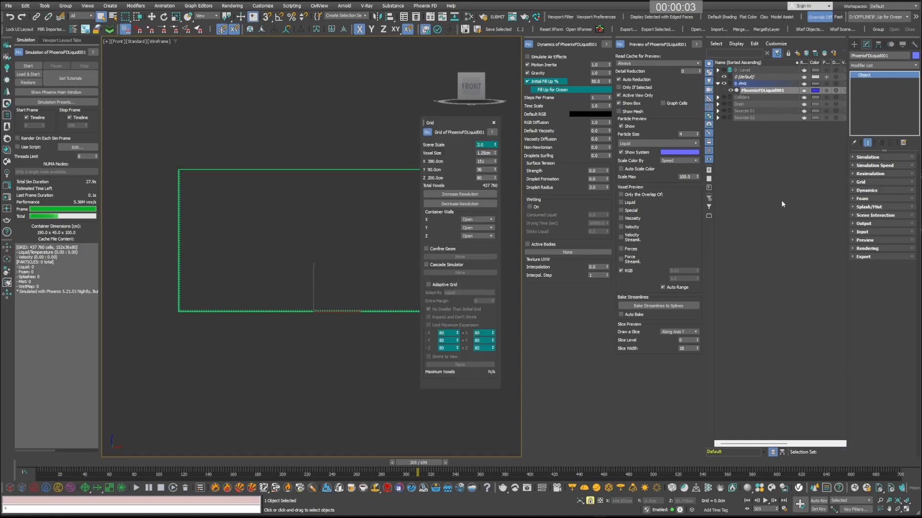
pyautogui.click(476, 221)
pyautogui.click(473, 247)
pyautogui.click(476, 228)
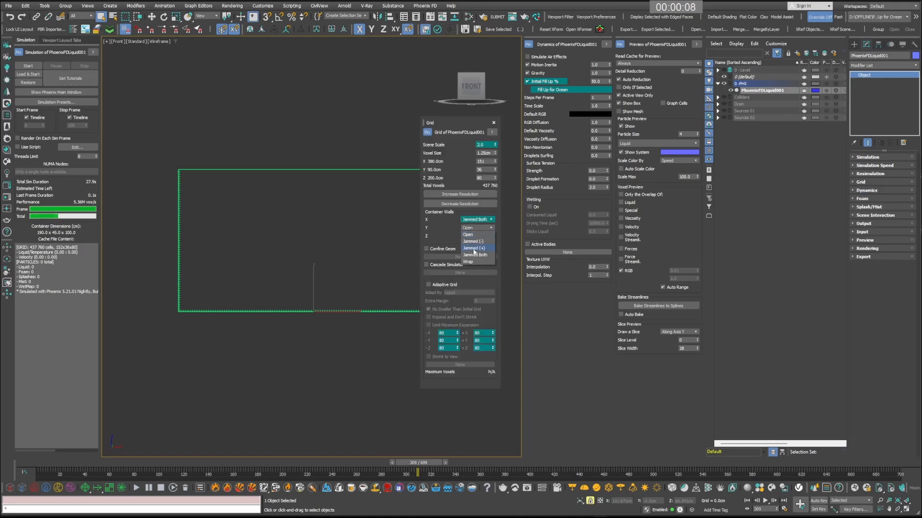
pyautogui.click(474, 255)
pyautogui.click(475, 236)
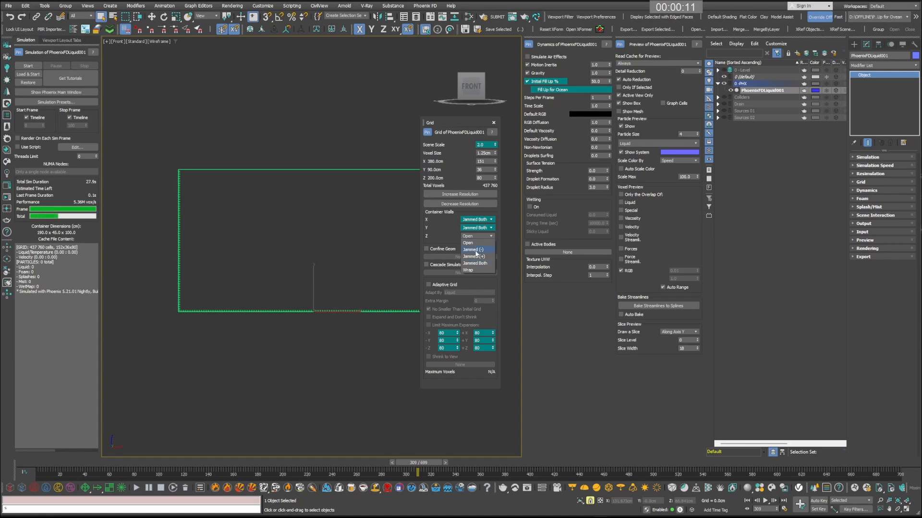
pyautogui.click(476, 249)
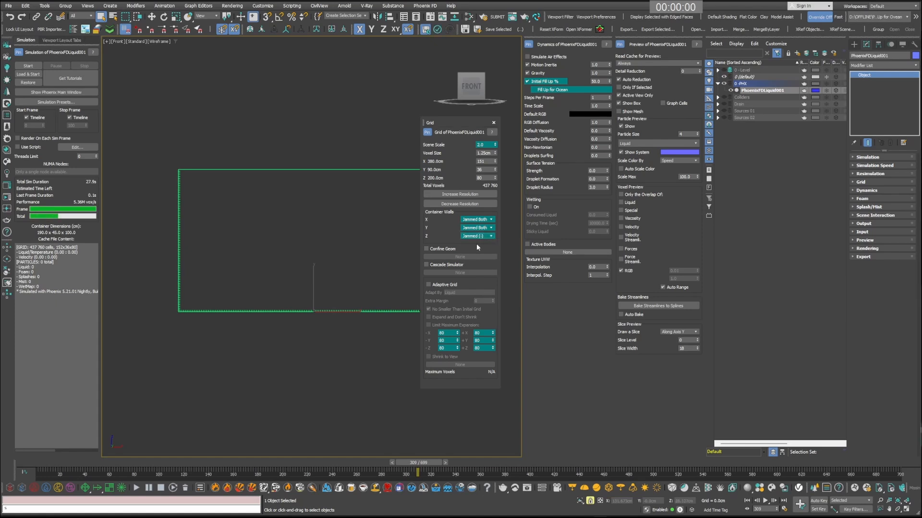
pyautogui.click(493, 124)
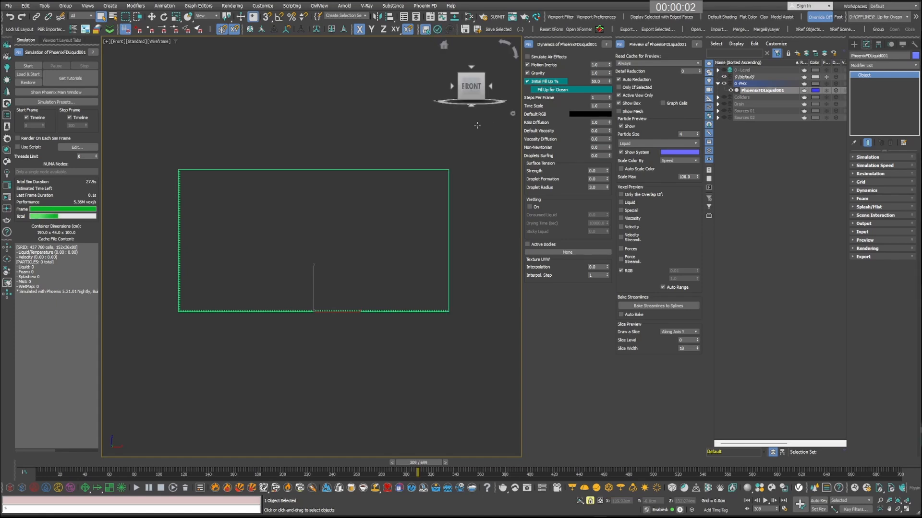
pyautogui.click(28, 66)
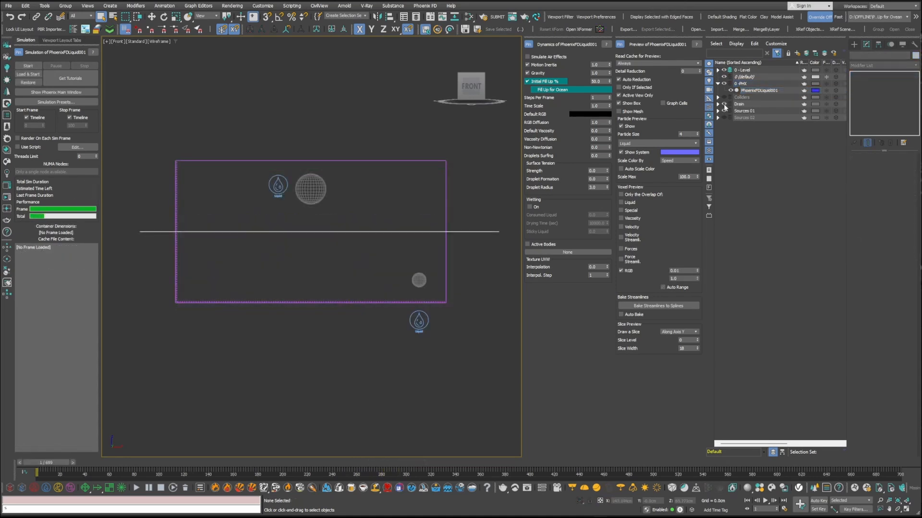
# Step: Select the liquid source in the Drain layer and run the simulation, hiding the Sources 01 layer during the run
pyautogui.click(717, 104)
pyautogui.click(753, 111)
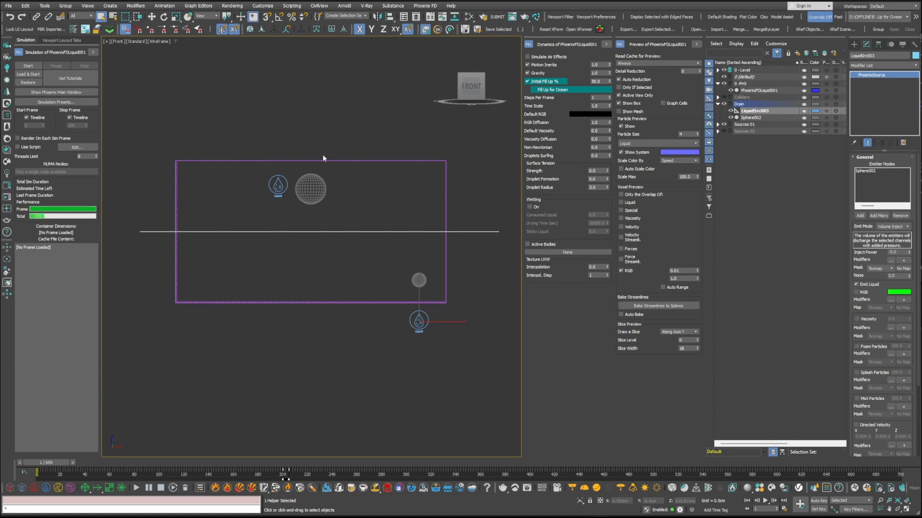
pyautogui.click(28, 66)
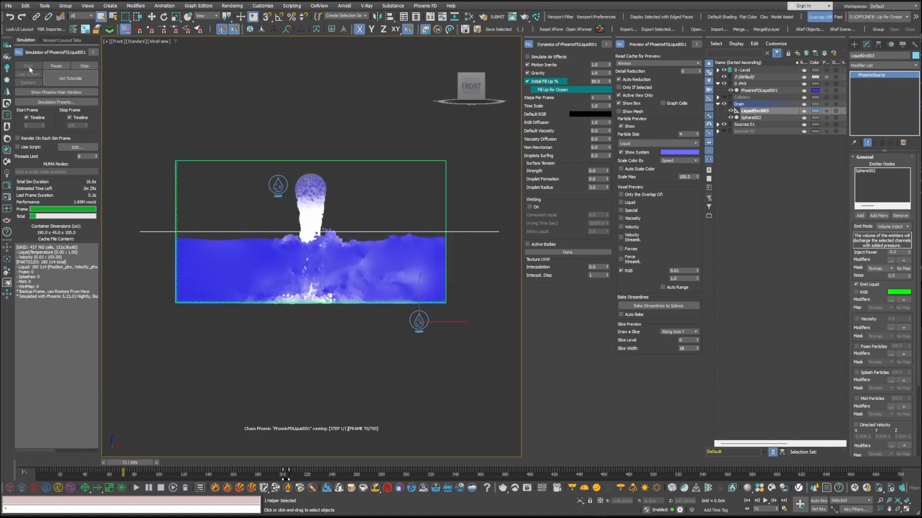
pyautogui.click(724, 124)
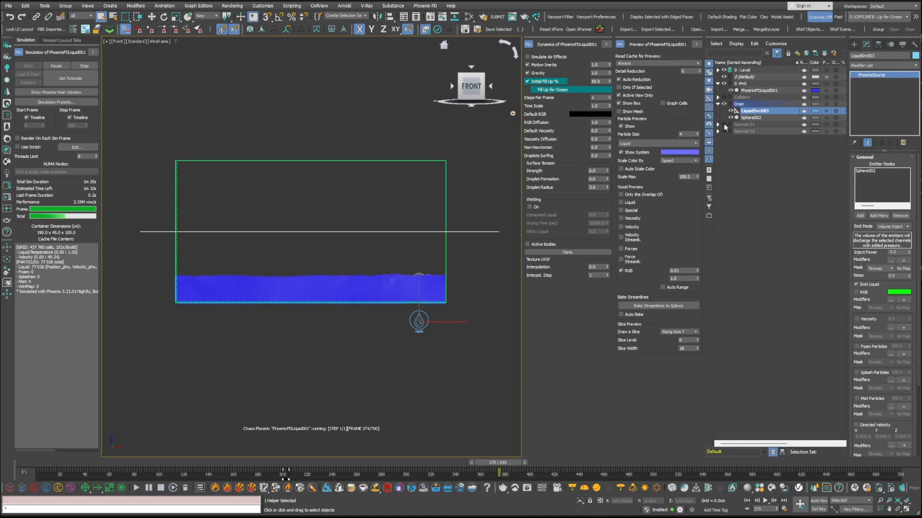
pyautogui.scroll(3, 422, 295)
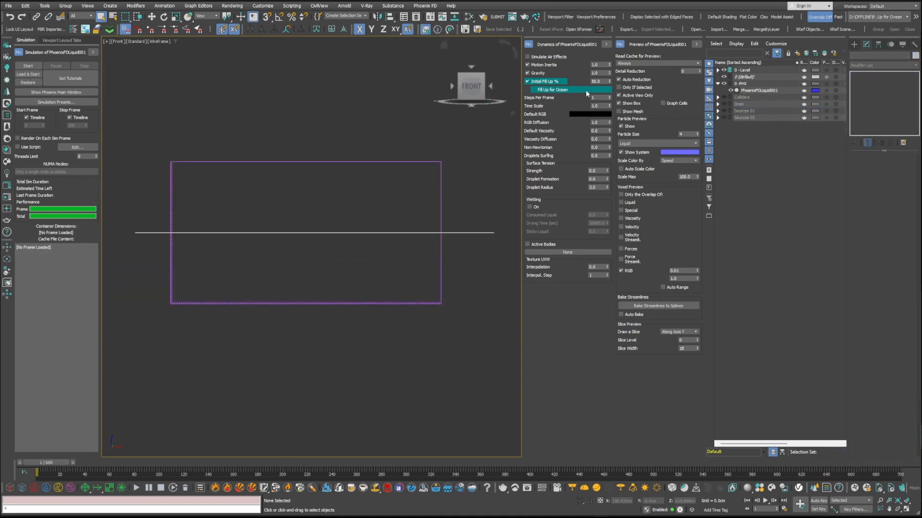
# Step: Enable Fill Up for Ocean and test the simulation, showing the Sources 01 layer partway through before stopping it
pyautogui.click(534, 90)
pyautogui.moveTo(569, 94)
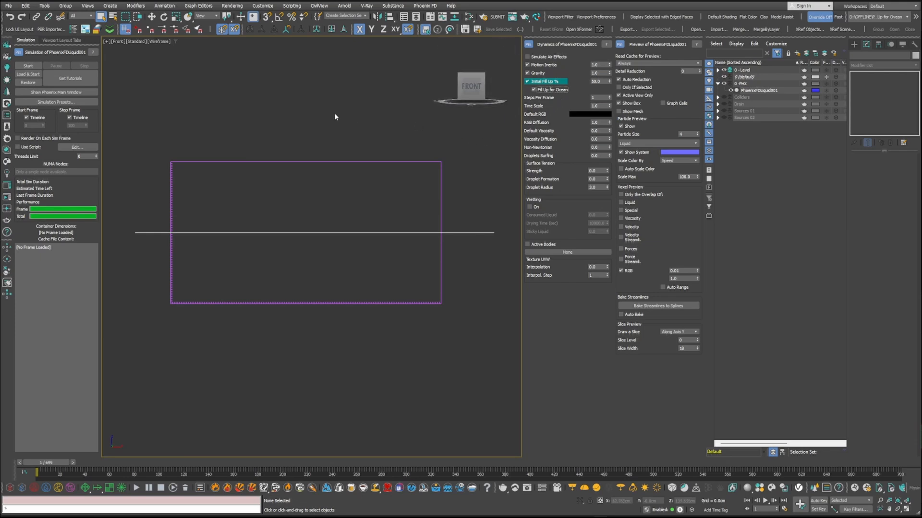
pyautogui.click(29, 66)
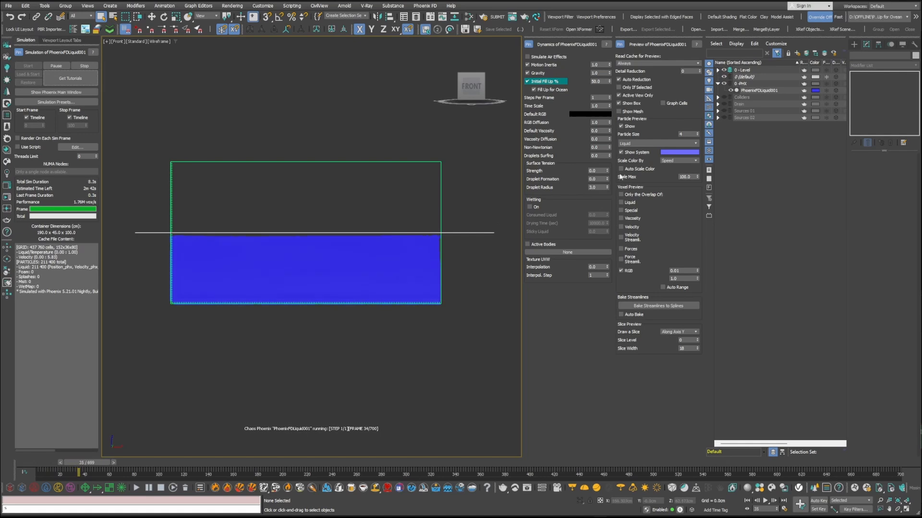
pyautogui.click(724, 111)
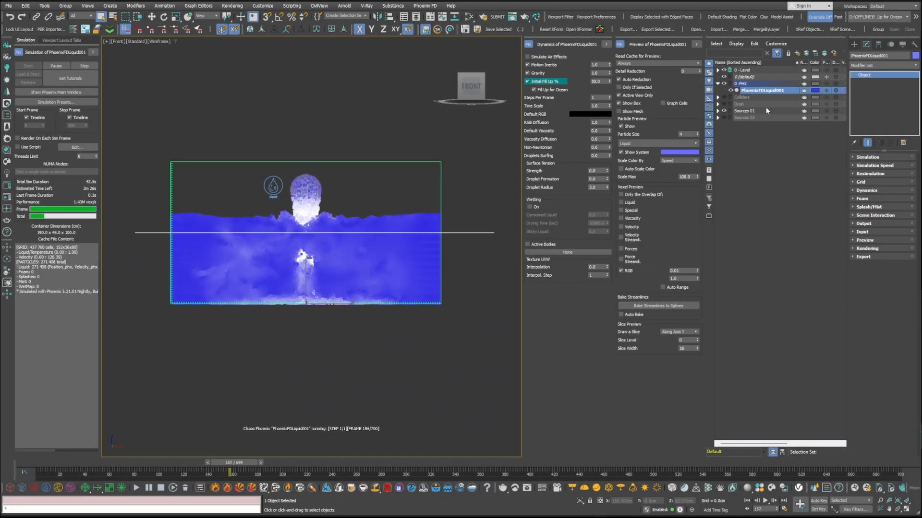
pyautogui.click(75, 64)
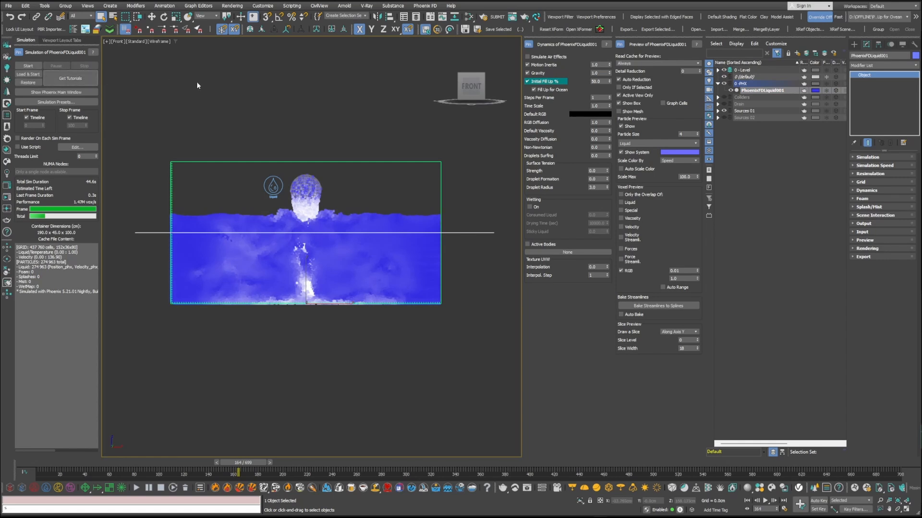
# Step: Set the X, Y and Z container walls to Open and start the simulation again
pyautogui.click(861, 183)
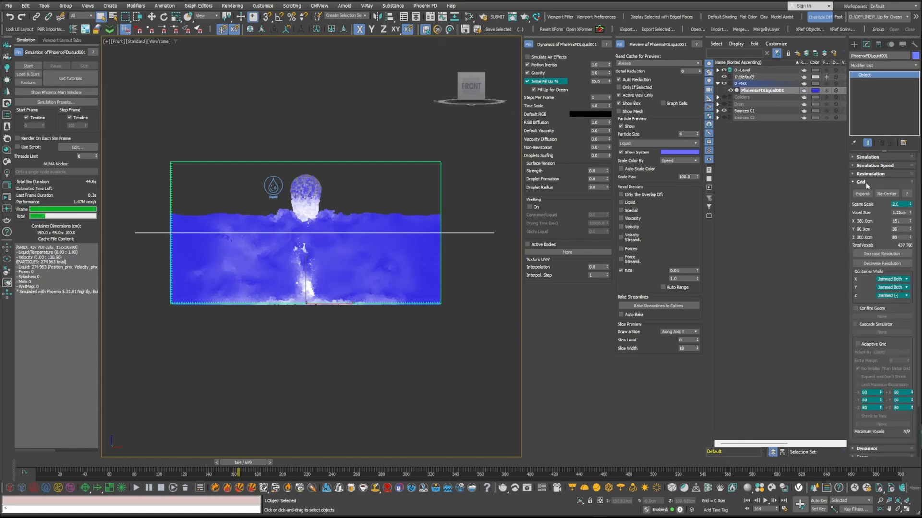
pyautogui.click(891, 279)
pyautogui.click(891, 287)
pyautogui.click(892, 288)
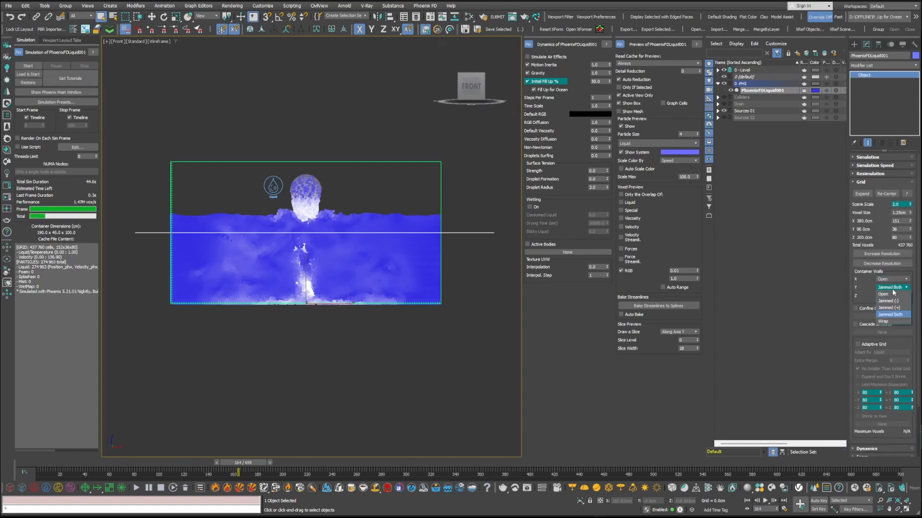
pyautogui.click(892, 294)
pyautogui.click(893, 296)
pyautogui.click(893, 302)
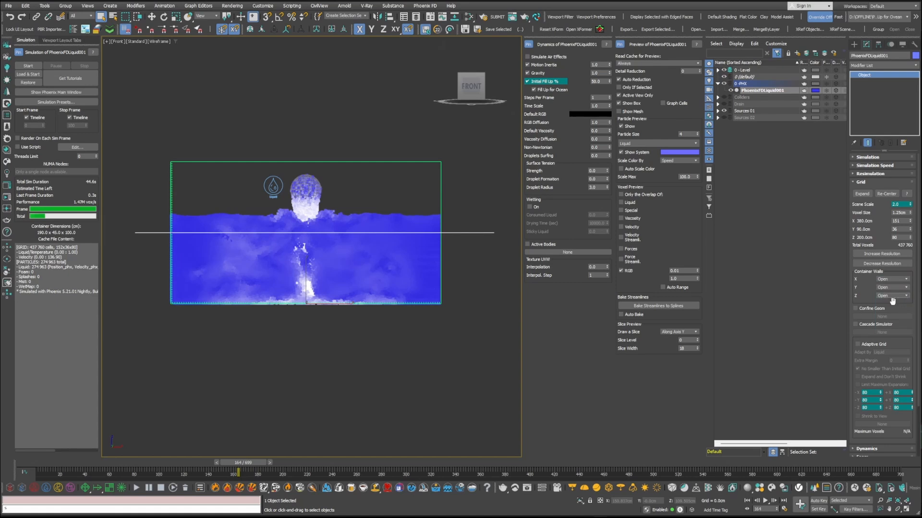
pyautogui.click(41, 65)
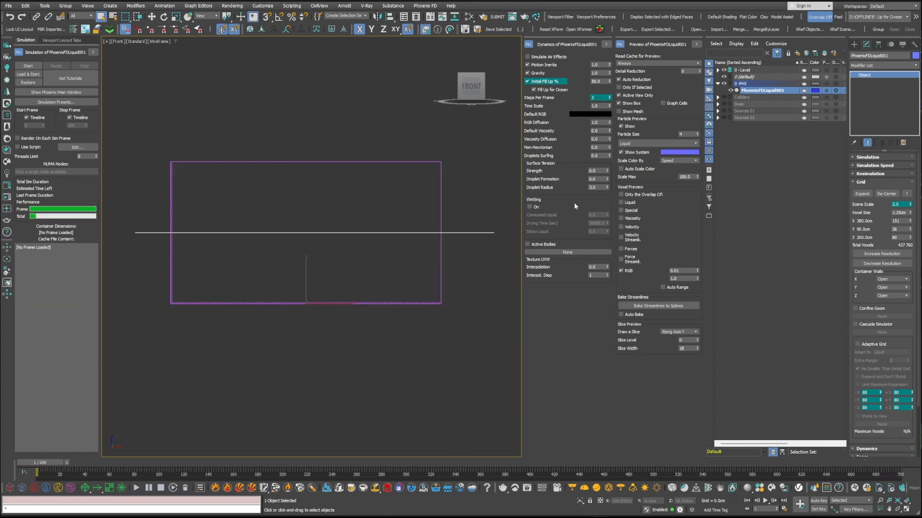
# Step: Show the Colliders layer and simulate, switching the Sources 01 layer on and off again during the run
pyautogui.click(724, 97)
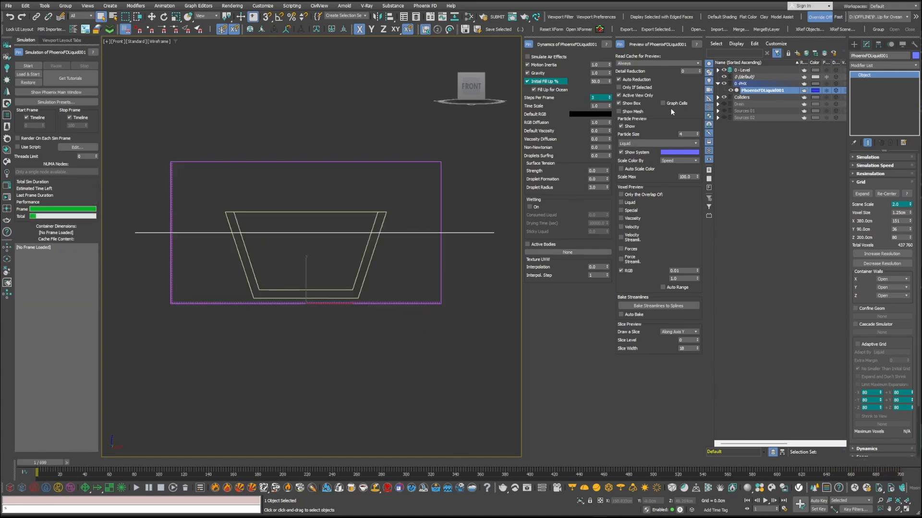
pyautogui.click(24, 67)
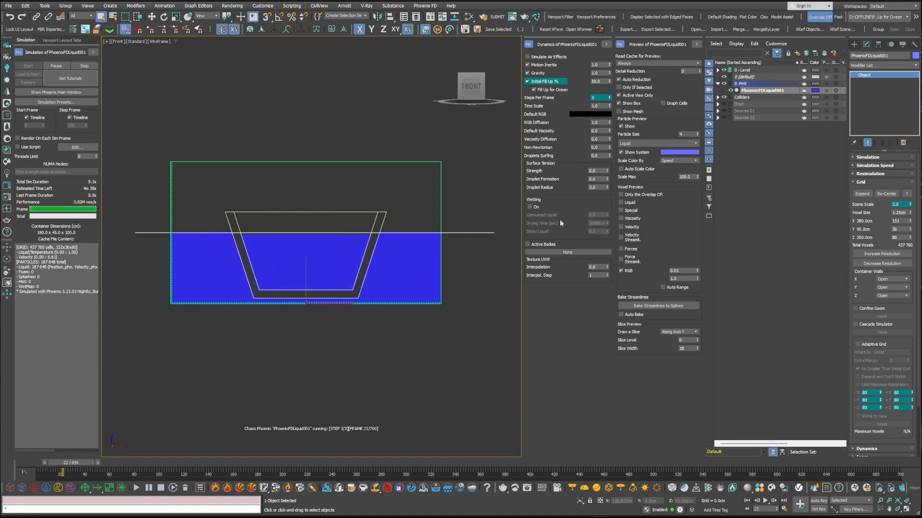
pyautogui.click(725, 111)
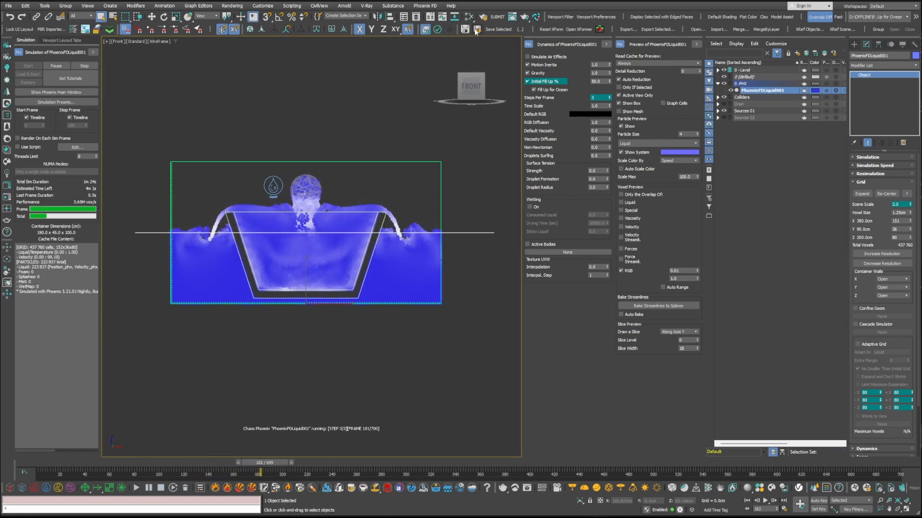
pyautogui.click(724, 111)
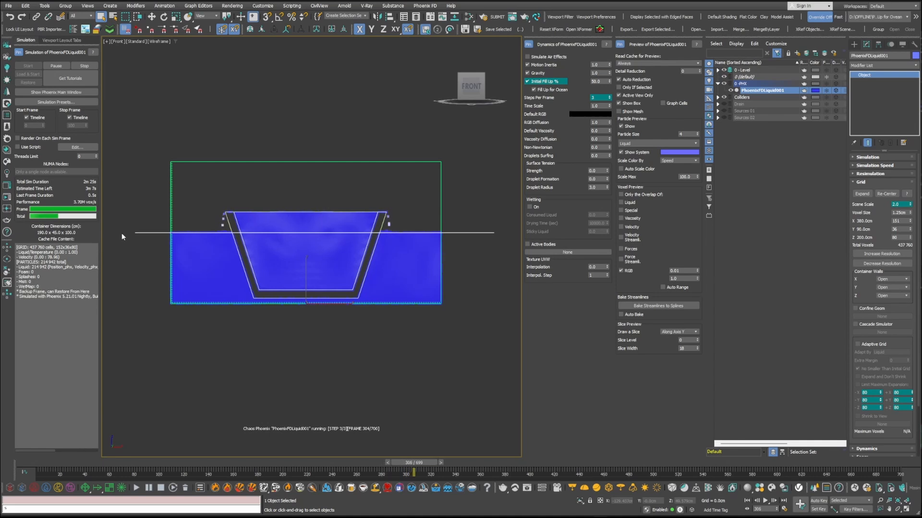
# Step: Stop the running simulation and delete its cached frames
pyautogui.click(88, 66)
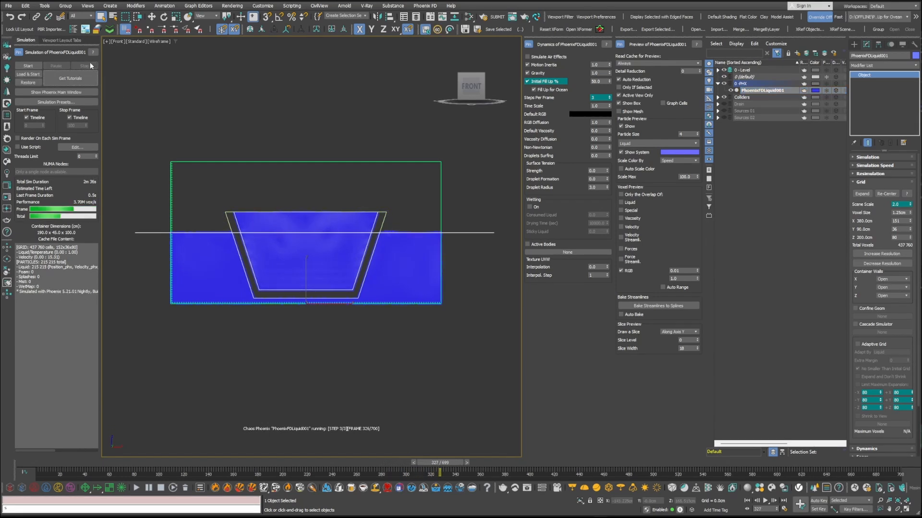
pyautogui.click(187, 488)
pyautogui.click(713, 280)
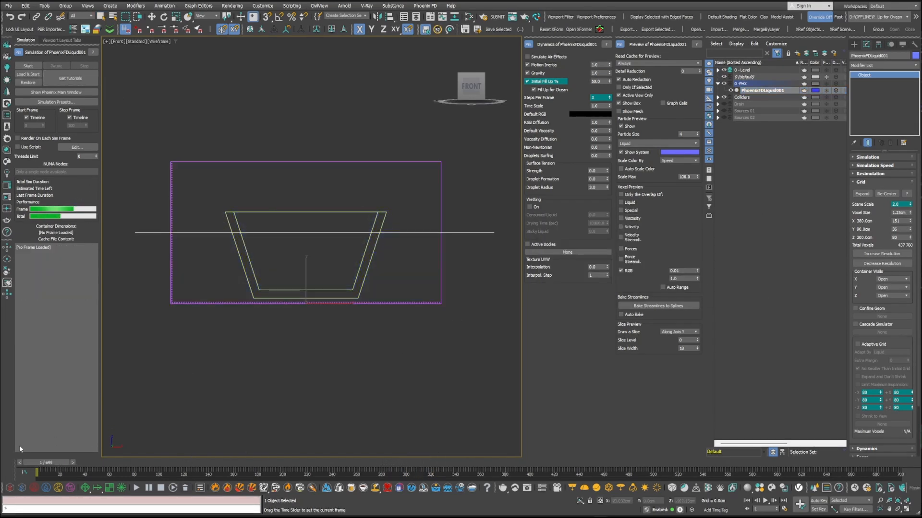
# Step: Lower the Box001 collider about 12 cm so its rim sits just above the fill line
pyautogui.click(314, 290)
pyautogui.press('w')
pyautogui.moveTo(304, 261); pyautogui.dragTo(304, 277)
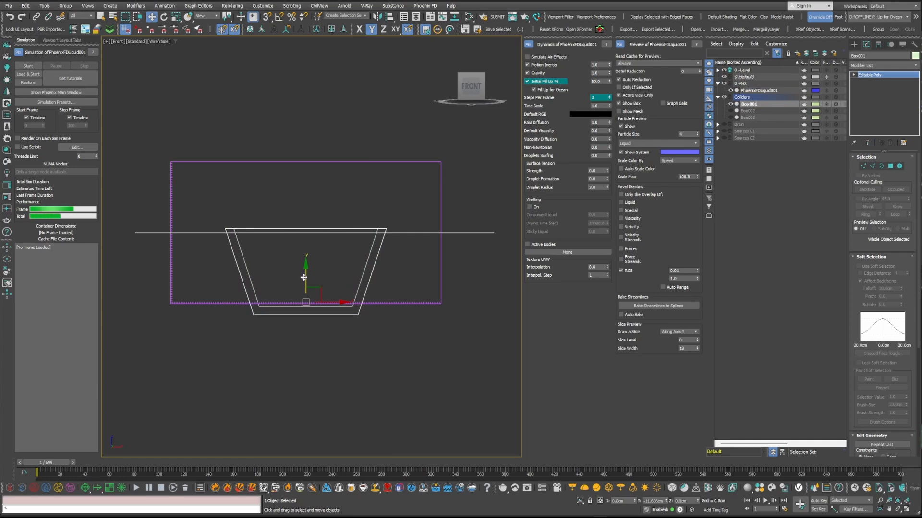
# Step: Simulate with the lowered collider, hiding the 0-Level layer during the run, and stop the simulation
pyautogui.click(31, 64)
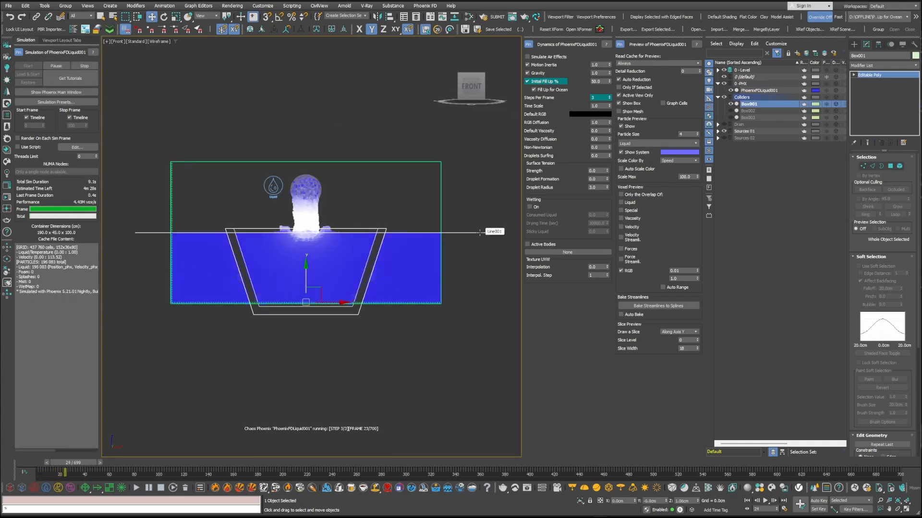
pyautogui.click(724, 70)
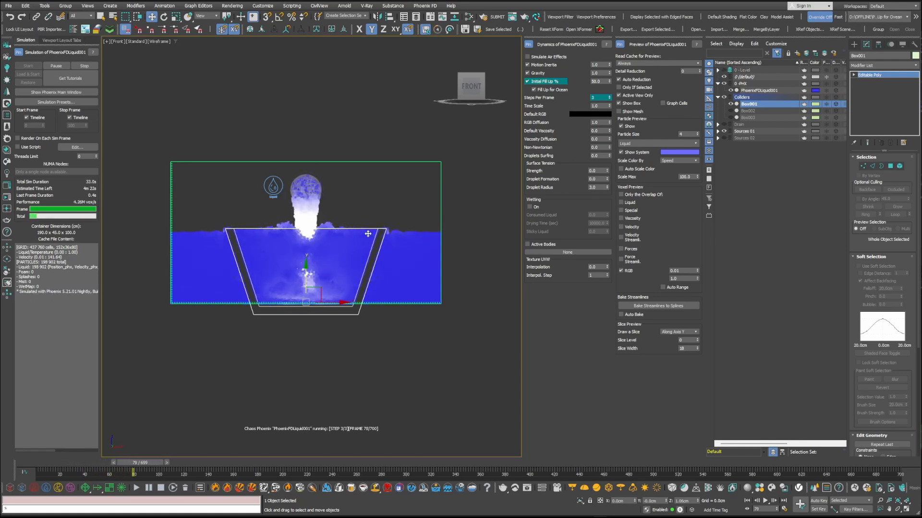
pyautogui.click(89, 66)
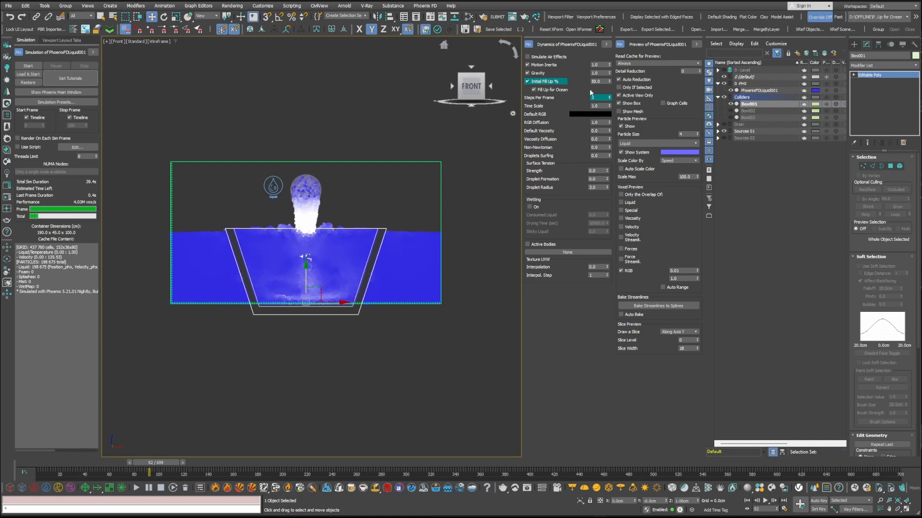
# Step: Set Initial Fill Up to 30%, restart the simulation and clear the object selection
pyautogui.write('30')
pyautogui.click(29, 66)
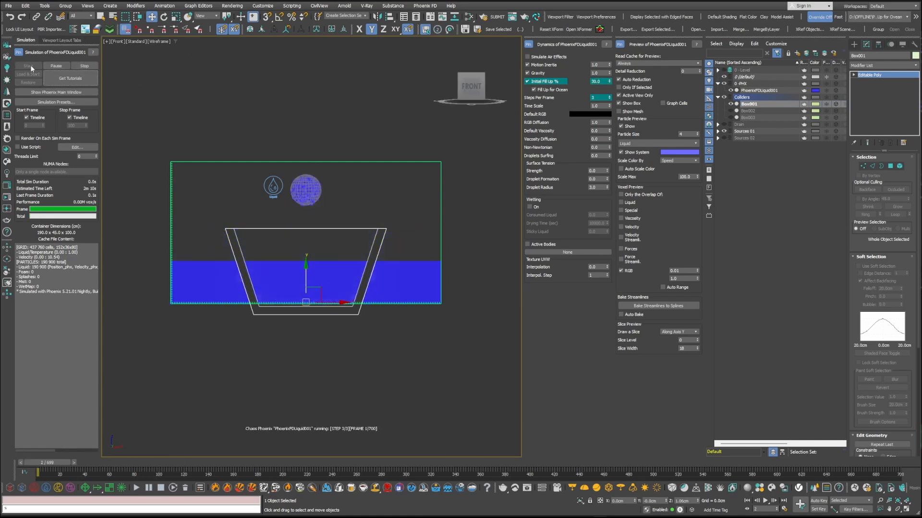
pyautogui.click(339, 351)
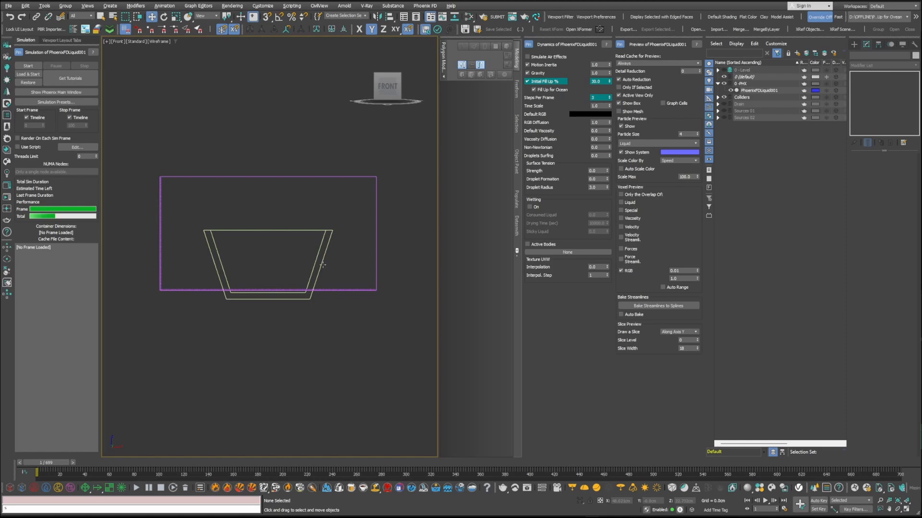
# Step: Raise the Box001 collider and isolate it in a perspective view that looks into its hollow interior
pyautogui.click(319, 262)
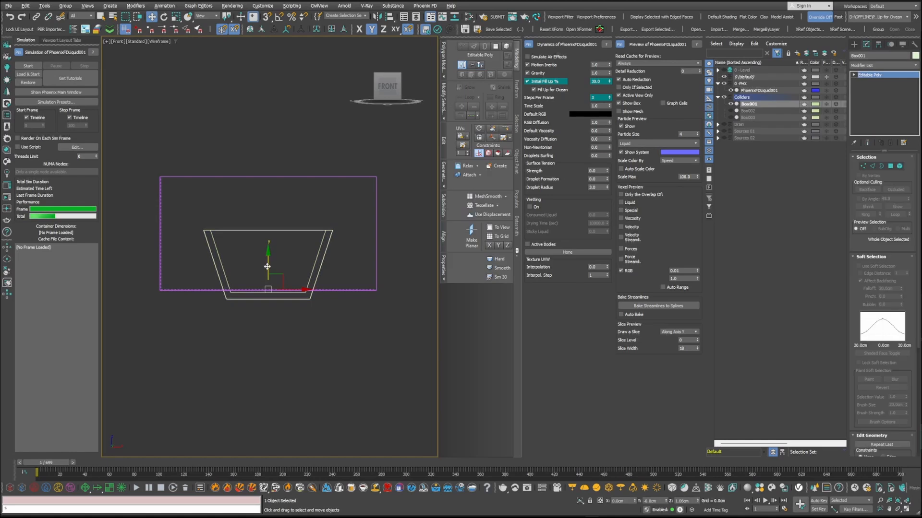
pyautogui.moveTo(270, 267); pyautogui.dragTo(272, 248)
pyautogui.hotkey('alt', 'q')
pyautogui.press('p')
pyautogui.keyDown('alt'); pyautogui.moveTo(280, 252); pyautogui.dragTo(309, 257, button='middle'); pyautogui.keyUp('alt')
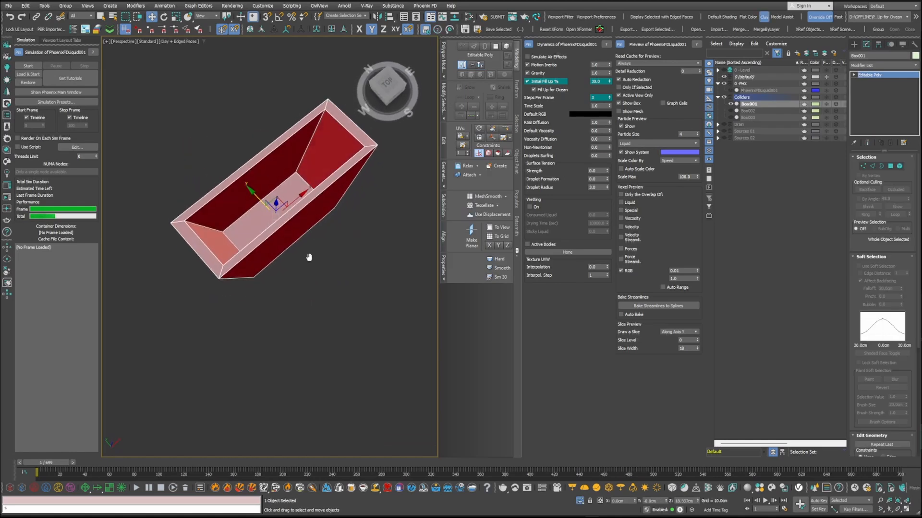
# Step: Cut an opening through the centre of Box001's floor by deleting the floor polygons, and show the box in the Front view
pyautogui.press('2')
pyautogui.click(270, 194)
pyautogui.keyDown('alt'); pyautogui.moveTo(270, 194); pyautogui.dragTo(329, 237, button='middle'); pyautogui.keyUp('alt')
pyautogui.press('4')
pyautogui.click(289, 218)
pyautogui.press('Delete')
pyautogui.click(890, 167)
pyautogui.press('f')
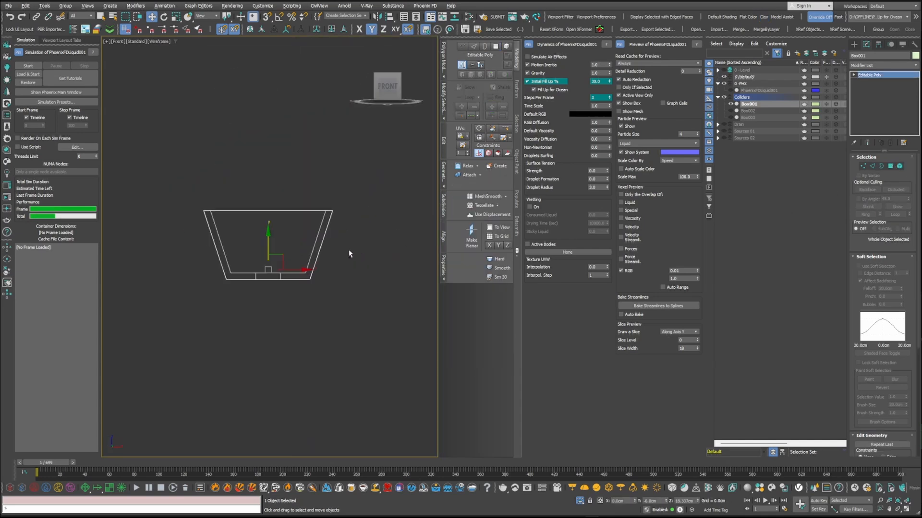
# Step: Exit isolation of Box001 and run the liquid simulation with the opened floor
pyautogui.hotkey('alt', 'q')
pyautogui.click(28, 66)
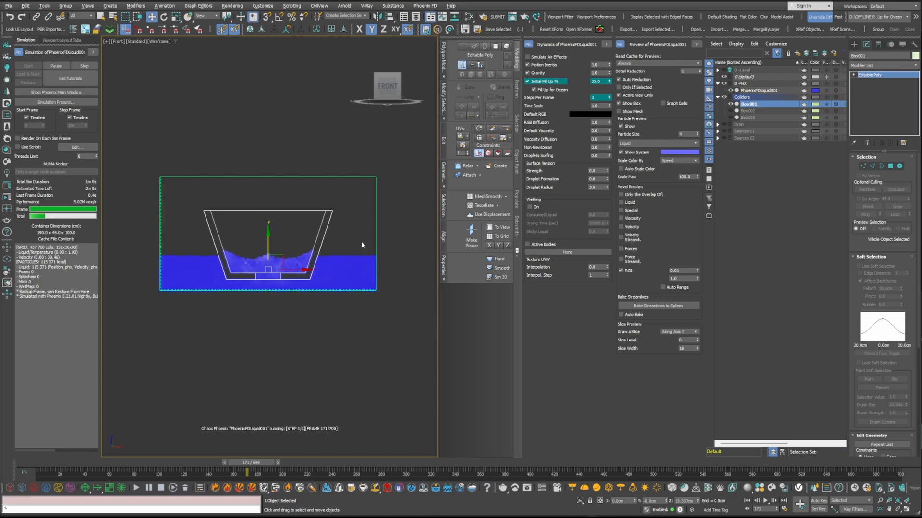
pyautogui.click(350, 355)
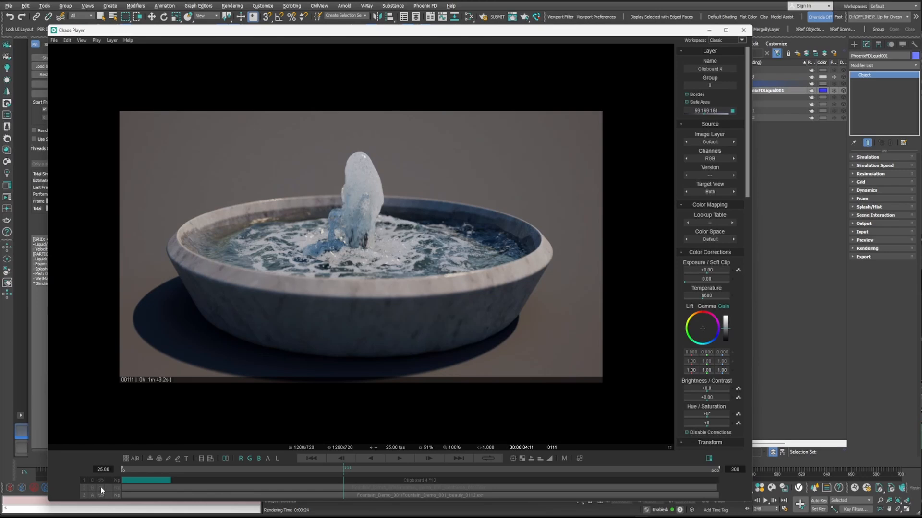
# Step: Compare the fountain render with its wireframe version in Chaos Player, moving to frame 131
pyautogui.click(122, 489)
pyautogui.moveTo(340, 470); pyautogui.dragTo(382, 469)
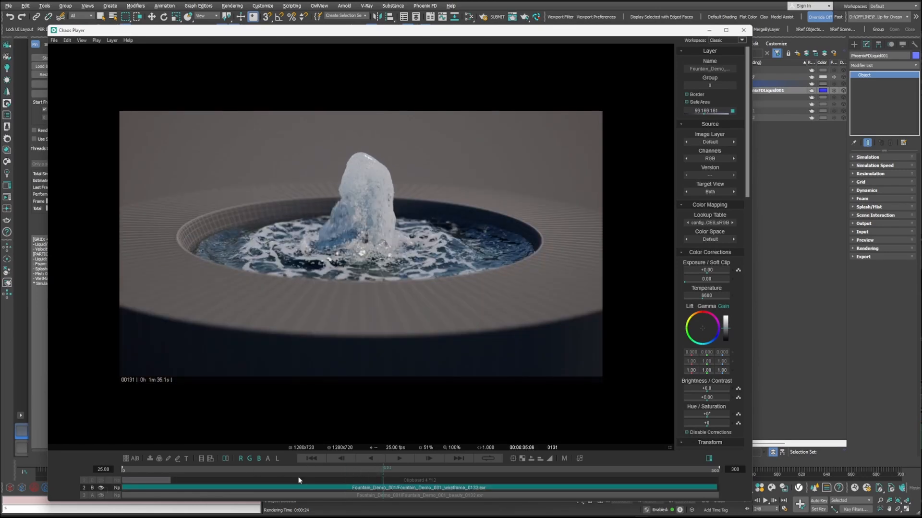
pyautogui.click(100, 482)
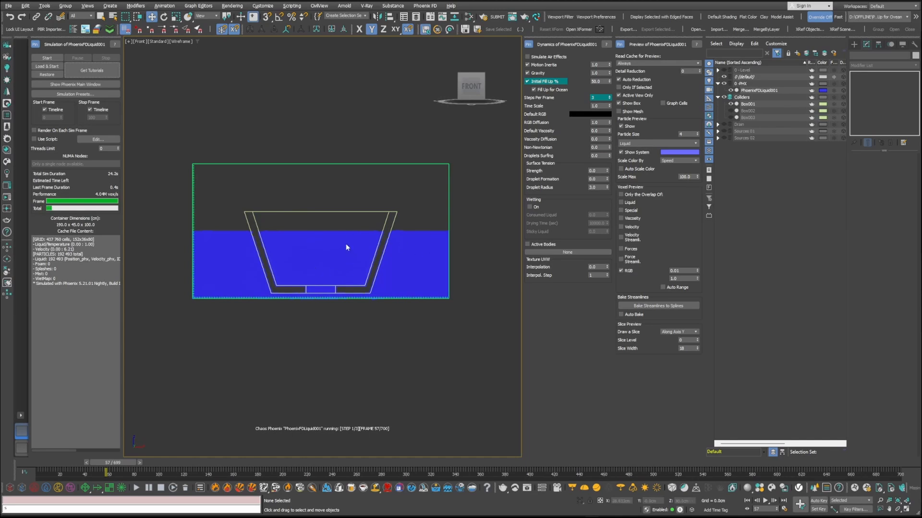
# Step: Replace the visible Box001 collider with Box003 and reduce the PhoenixFDLiquid001 grid's X size to 93 voxels
pyautogui.click(731, 105)
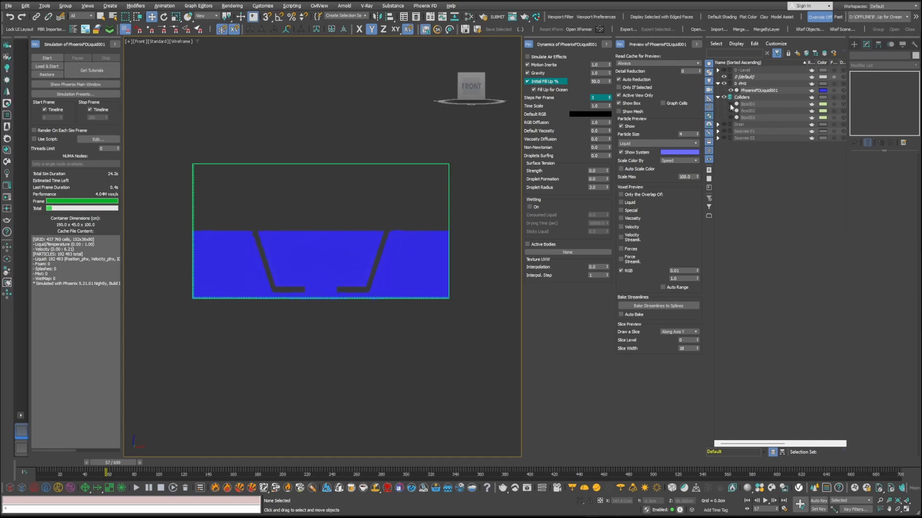
pyautogui.click(731, 118)
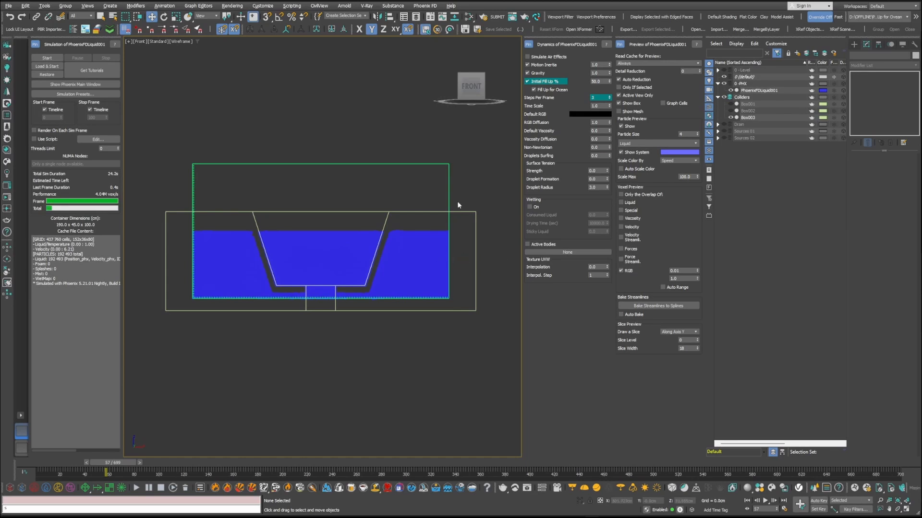
pyautogui.click(449, 188)
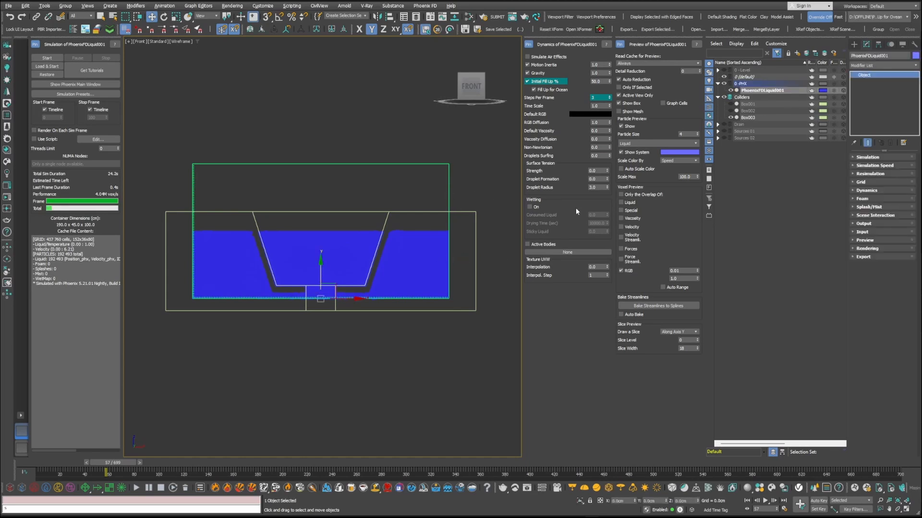
pyautogui.click(866, 183)
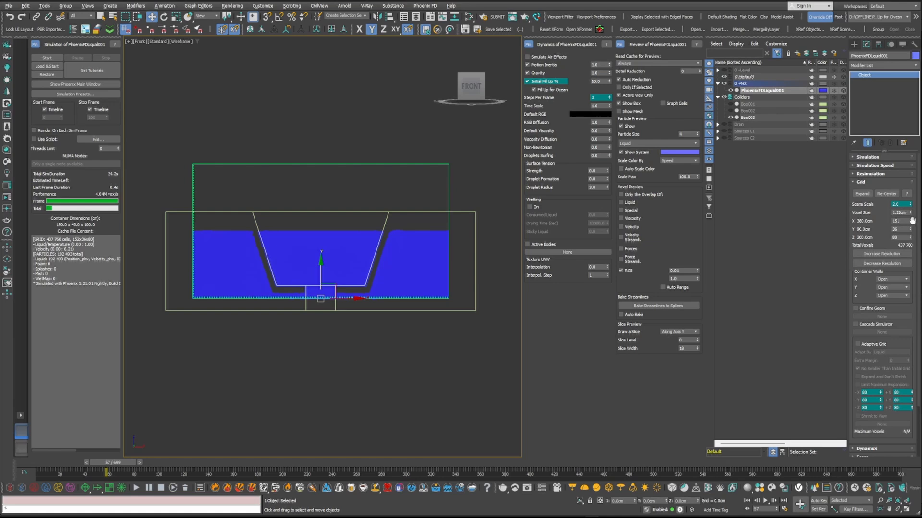
pyautogui.moveTo(911, 222); pyautogui.dragTo(918, 251)
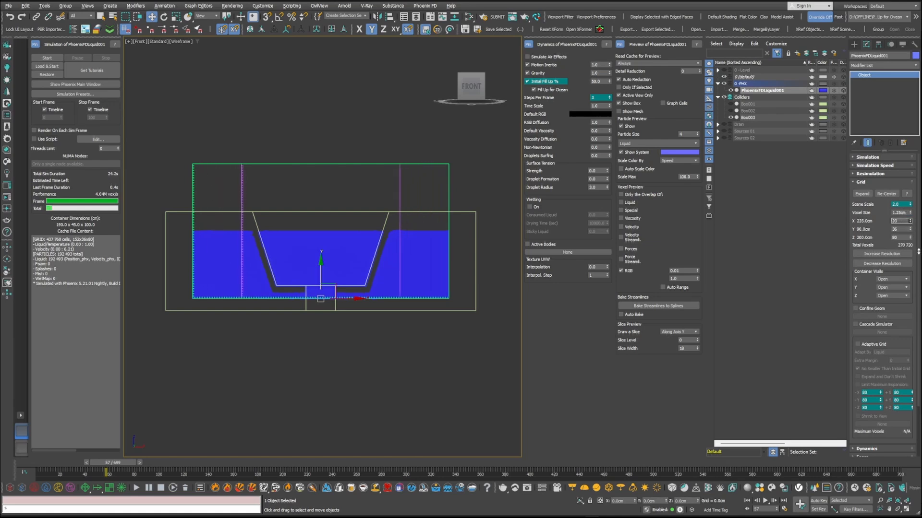
# Step: Simulate the narrowed container with the Box003 collider, stop the run and restart it
pyautogui.click(54, 57)
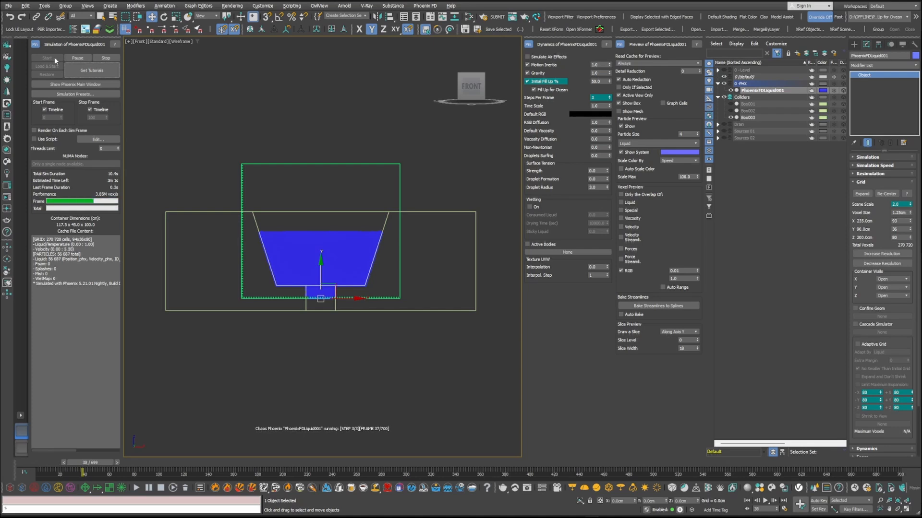
pyautogui.click(106, 58)
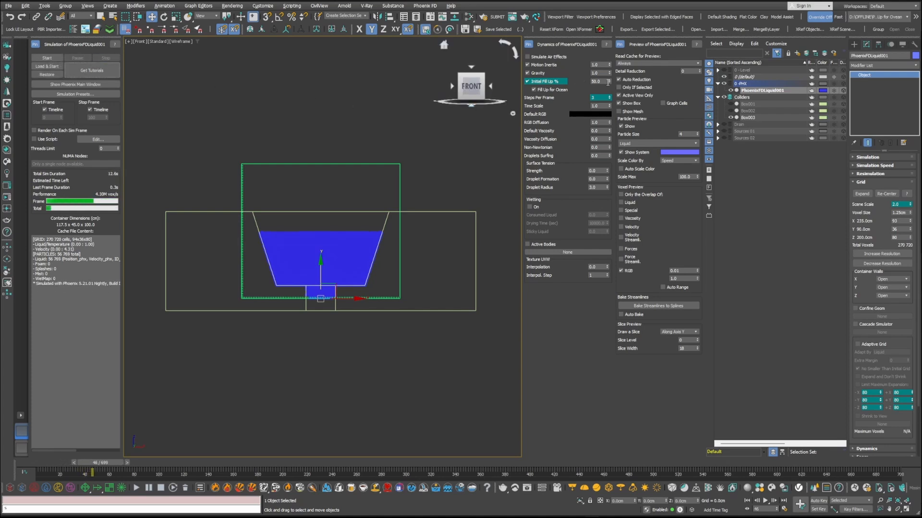
pyautogui.click(46, 58)
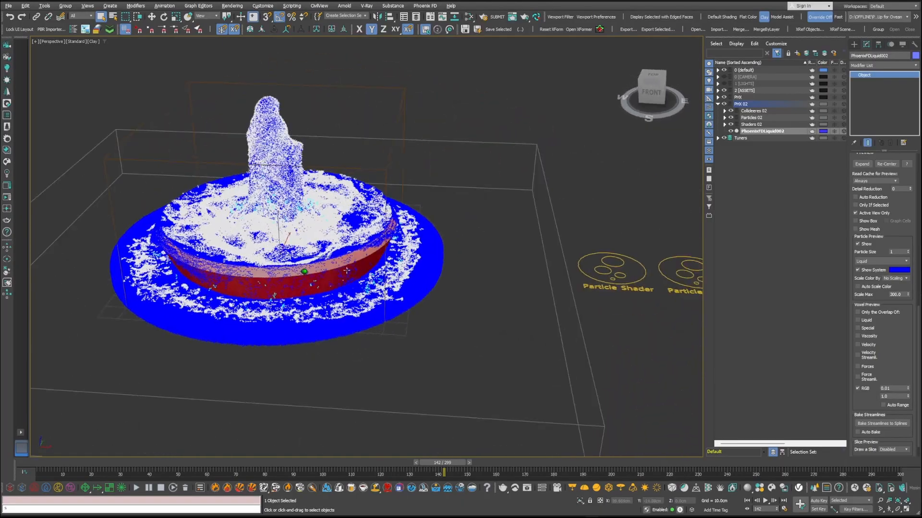
# Step: Inspect the fountain setup by showing the PHX 02 layer and toggling the PHX layer's visibility
pyautogui.keyDown('alt'); pyautogui.moveTo(347, 270); pyautogui.dragTo(499, 266, button='middle'); pyautogui.keyUp('alt')
pyautogui.click(724, 105)
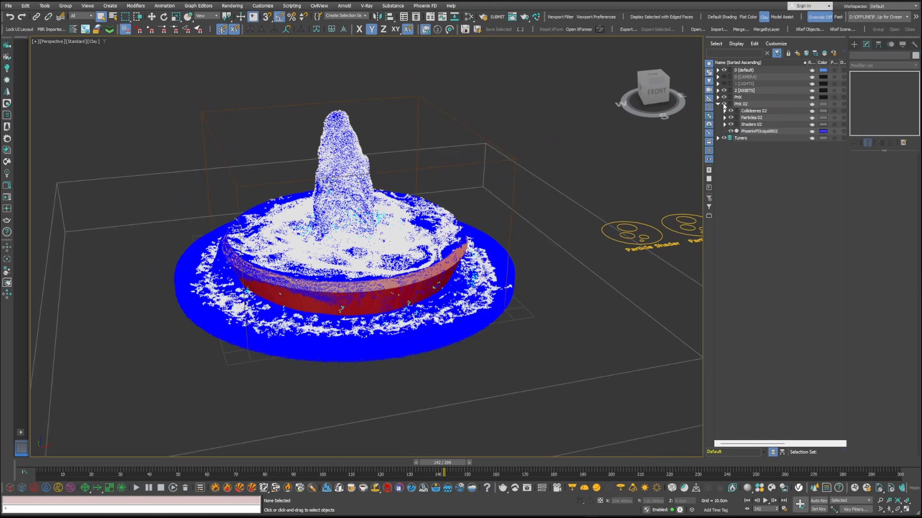
pyautogui.click(724, 98)
pyautogui.click(725, 98)
pyautogui.keyDown('alt'); pyautogui.moveTo(387, 290); pyautogui.dragTo(346, 288, button='middle'); pyautogui.keyUp('alt')
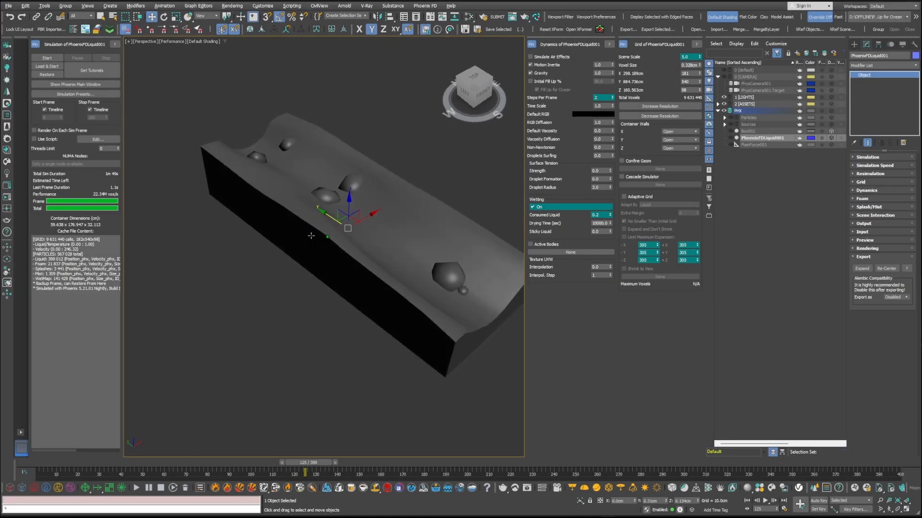
# Step: Display edged faces on the river terrain and unhide the Sources layer and the PhoenixFDLiquid001 simulator
pyautogui.press('q')
pyautogui.press('F4')
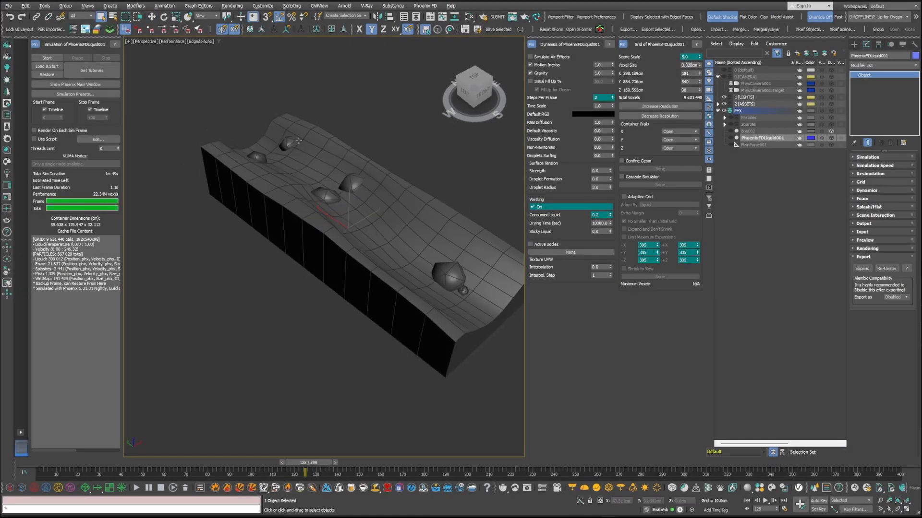
pyautogui.keyDown('alt'); pyautogui.moveTo(332, 233); pyautogui.dragTo(349, 236, button='middle'); pyautogui.keyUp('alt')
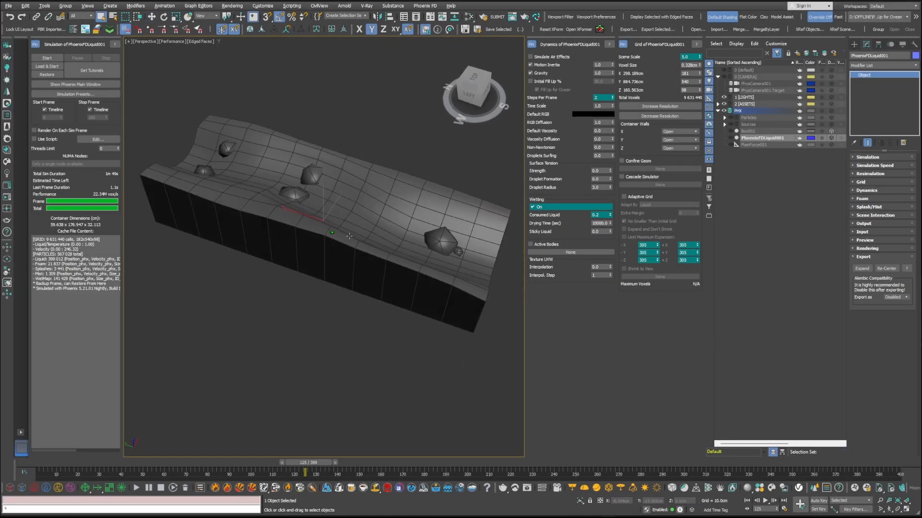
pyautogui.click(730, 125)
pyautogui.keyDown('alt'); pyautogui.moveTo(288, 214); pyautogui.dragTo(300, 214, button='middle'); pyautogui.keyUp('alt')
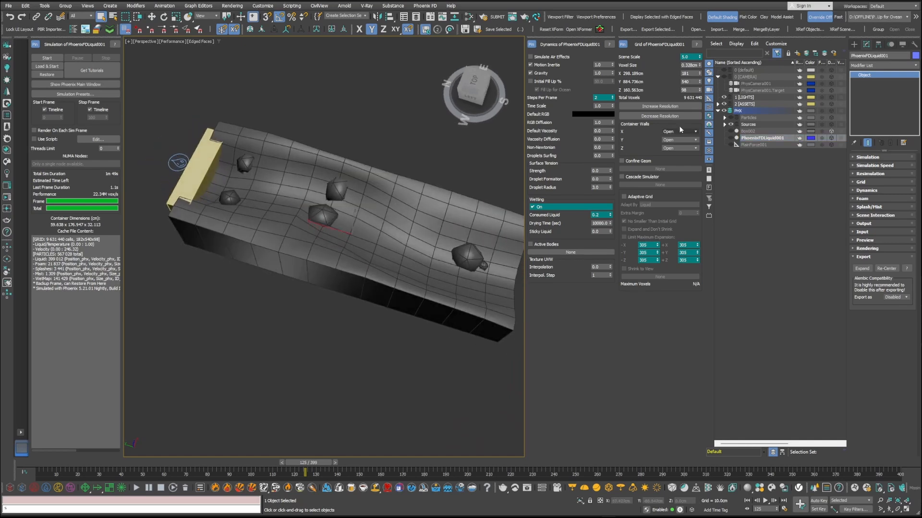
pyautogui.click(730, 138)
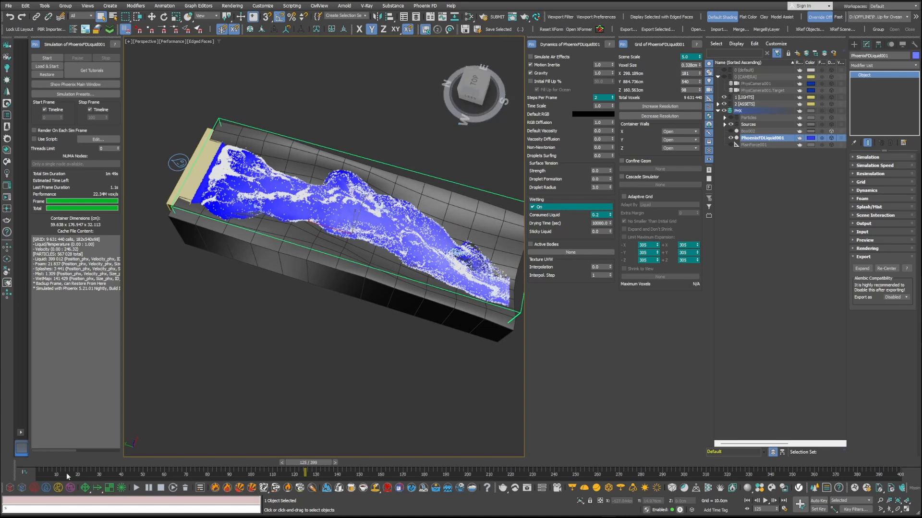
# Step: Scrub the cached river simulation from its start to frame 129 and examine the flow around the rocks
pyautogui.moveTo(38, 464); pyautogui.dragTo(241, 463)
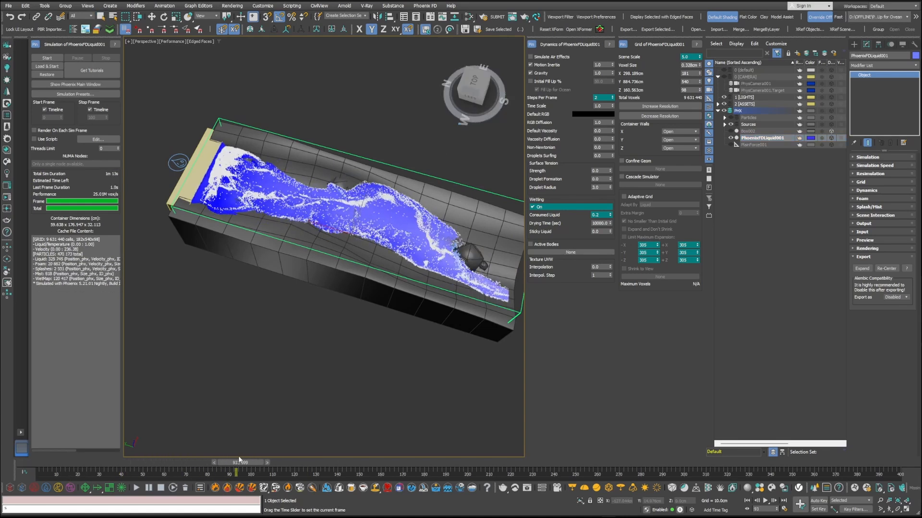
pyautogui.keyDown('alt'); pyautogui.moveTo(406, 271); pyautogui.dragTo(376, 222, button='middle'); pyautogui.keyUp('alt')
pyautogui.moveTo(247, 465); pyautogui.dragTo(321, 470)
pyautogui.keyDown('alt'); pyautogui.moveTo(344, 285); pyautogui.dragTo(376, 279, button='middle'); pyautogui.keyUp('alt')
# Step: Hide the Sources layer and enable Initial Fill Up at 50% with Fill Up for Ocean
pyautogui.click(730, 125)
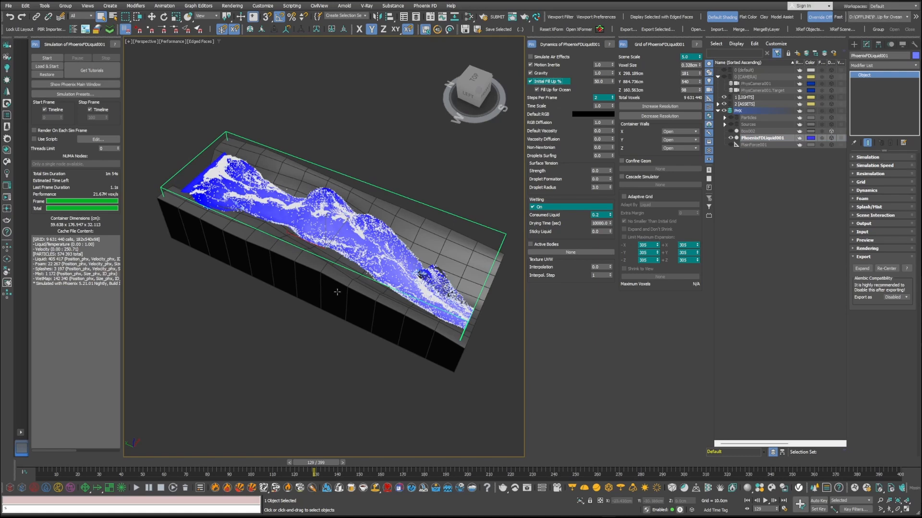
pyautogui.keyDown('alt'); pyautogui.moveTo(337, 292); pyautogui.dragTo(313, 294, button='middle'); pyautogui.keyUp('alt')
pyautogui.press('w')
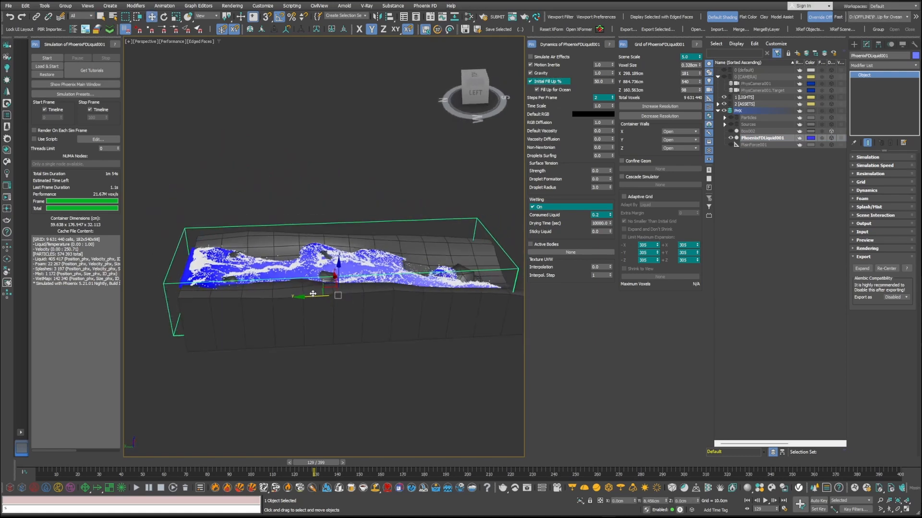
# Step: Extend the simulator grid's Y size to 570 voxels so it overhangs the river's upper end, and start the simulation
pyautogui.keyDown('alt'); pyautogui.moveTo(286, 350); pyautogui.dragTo(258, 324, button='middle'); pyautogui.keyUp('alt')
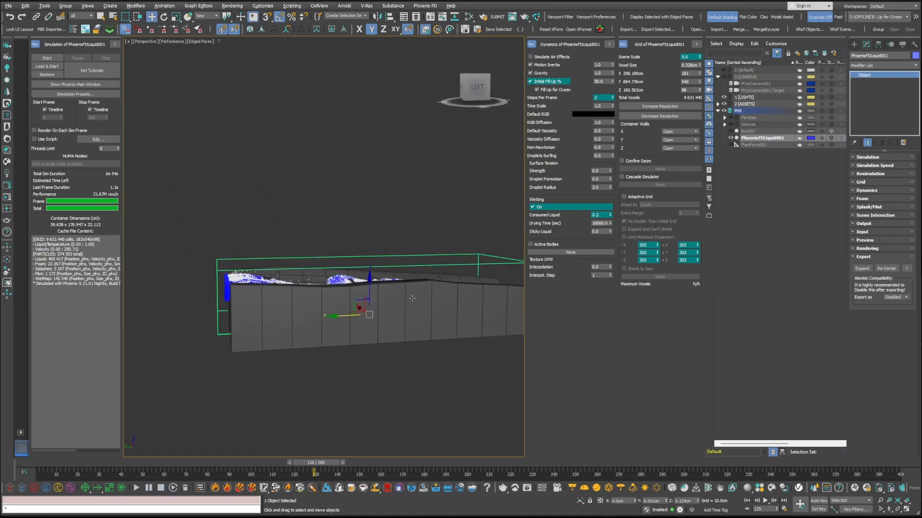
pyautogui.keyDown('alt'); pyautogui.moveTo(412, 298); pyautogui.dragTo(685, 94, button='middle'); pyautogui.keyUp('alt')
pyautogui.moveTo(699, 81); pyautogui.dragTo(700, 83)
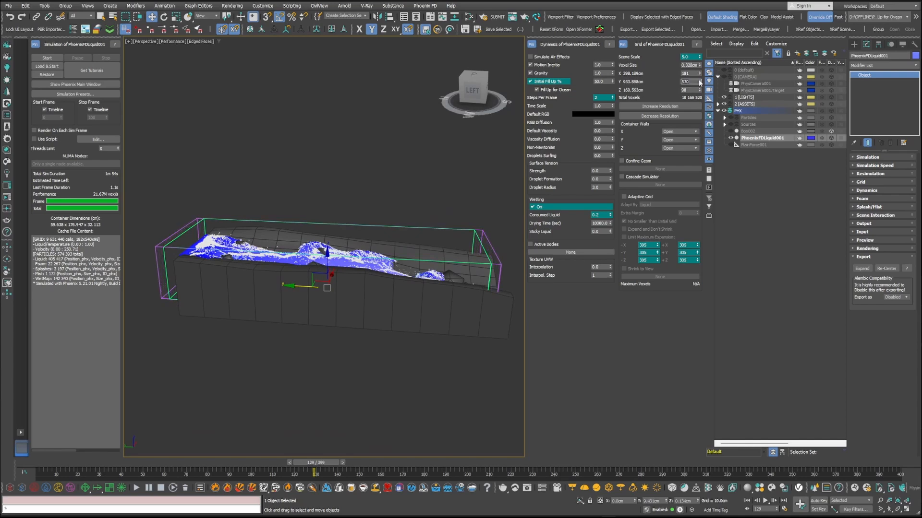
pyautogui.click(43, 57)
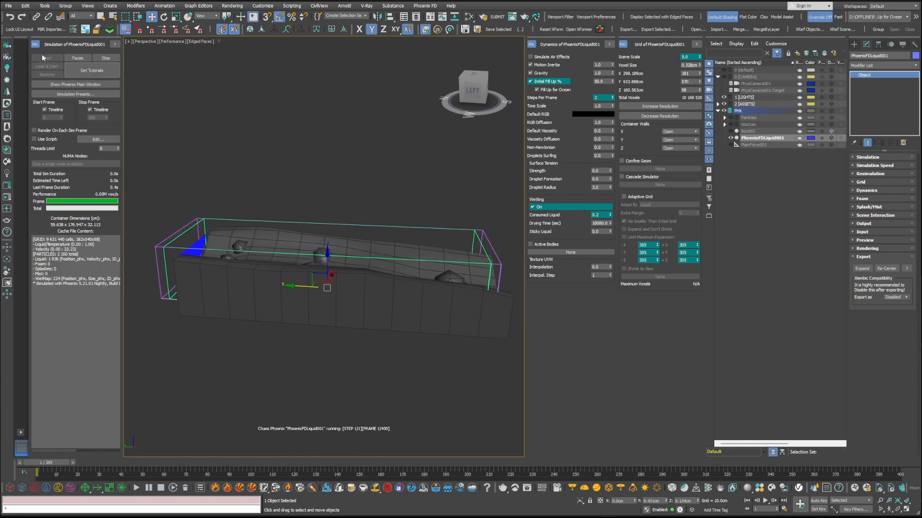
# Step: Examine the filled liquid at the container's overhanging end and at the river's lower end while it simulates
pyautogui.keyDown('alt'); pyautogui.moveTo(223, 260); pyautogui.dragTo(208, 320, button='middle'); pyautogui.keyUp('alt')
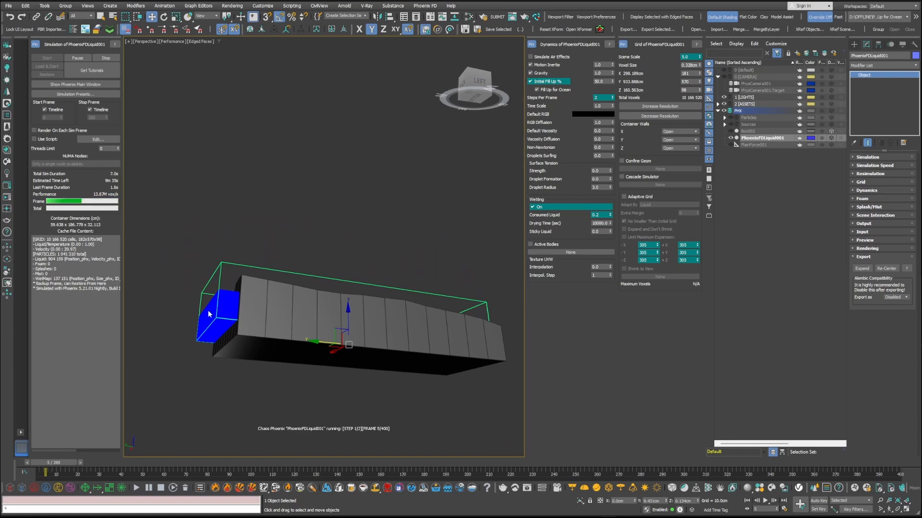
pyautogui.scroll(4, 207, 324)
pyautogui.keyDown('alt'); pyautogui.moveTo(270, 288); pyautogui.dragTo(313, 295, button='middle'); pyautogui.keyUp('alt')
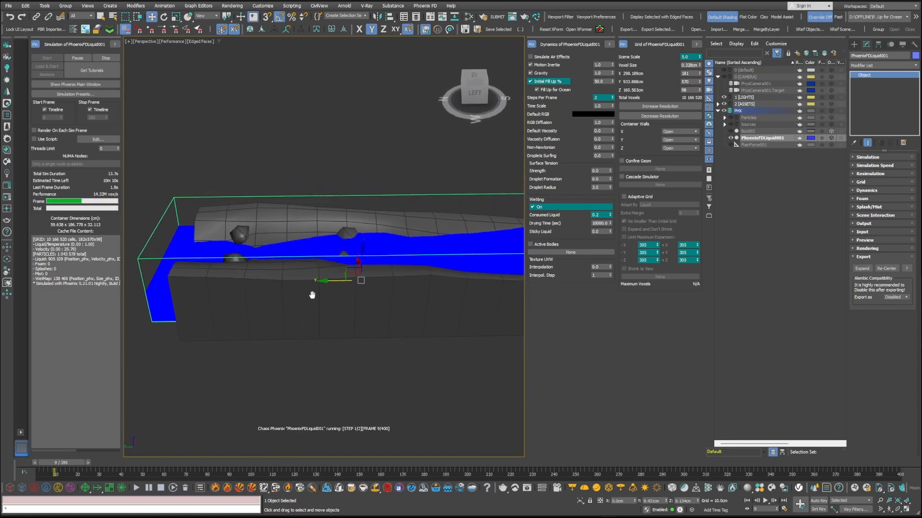
pyautogui.scroll(-4, 463, 305)
pyautogui.keyDown('alt'); pyautogui.moveTo(448, 304); pyautogui.dragTo(379, 300, button='middle'); pyautogui.keyUp('alt')
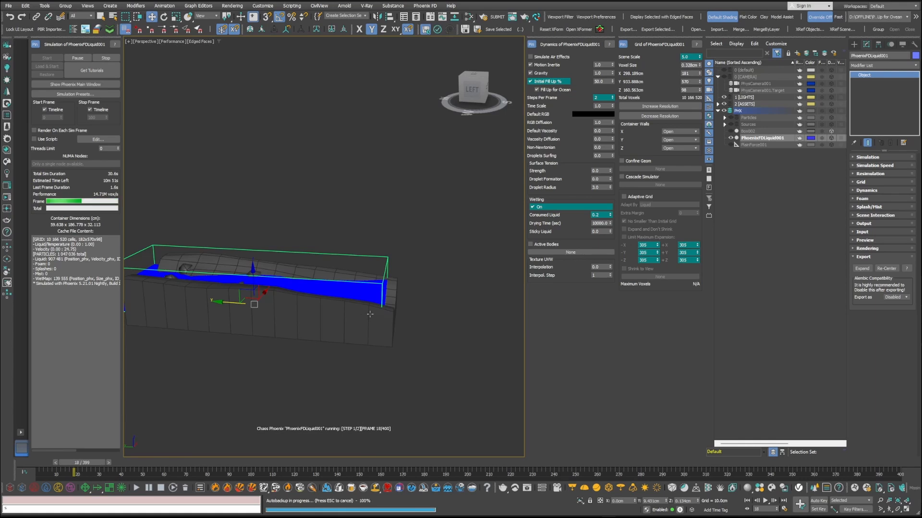
pyautogui.keyDown('alt'); pyautogui.moveTo(355, 317); pyautogui.dragTo(374, 326, button='middle'); pyautogui.keyUp('alt')
pyautogui.scroll(2, 379, 289)
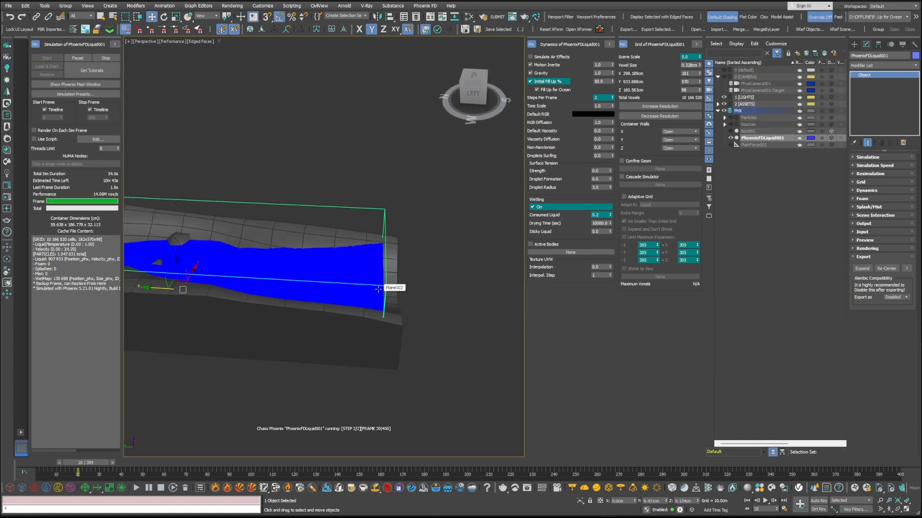
# Step: Unhide the Box002 drain at the river's lower end and review Clear Inside in its Chaos Phoenix properties
pyautogui.click(730, 131)
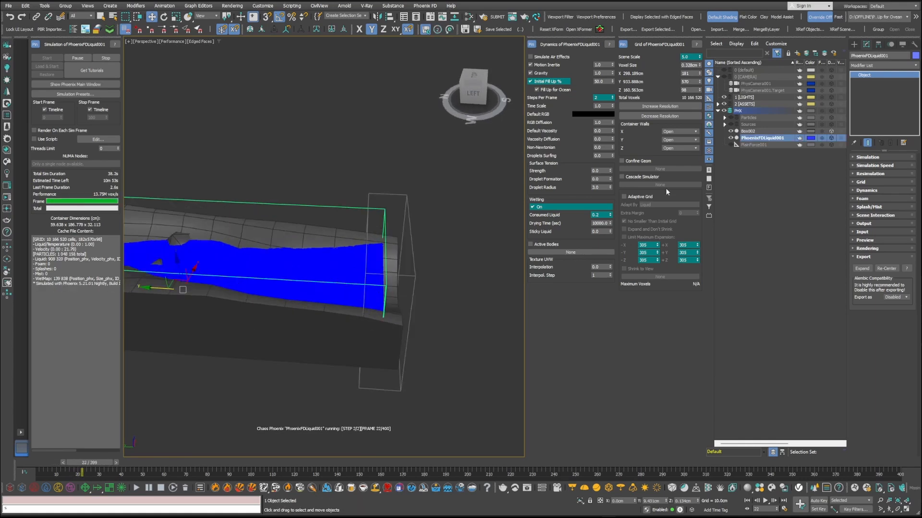
pyautogui.click(404, 205)
pyautogui.rightClick(404, 205)
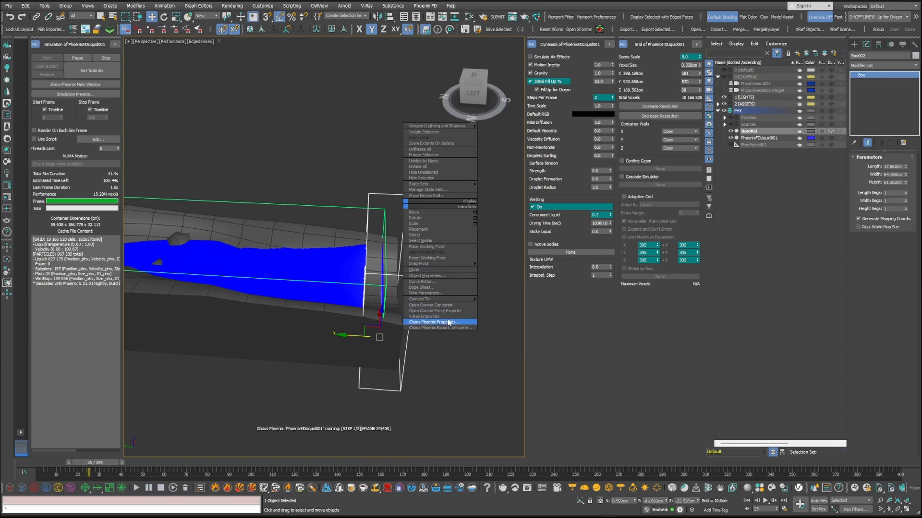
pyautogui.click(447, 319)
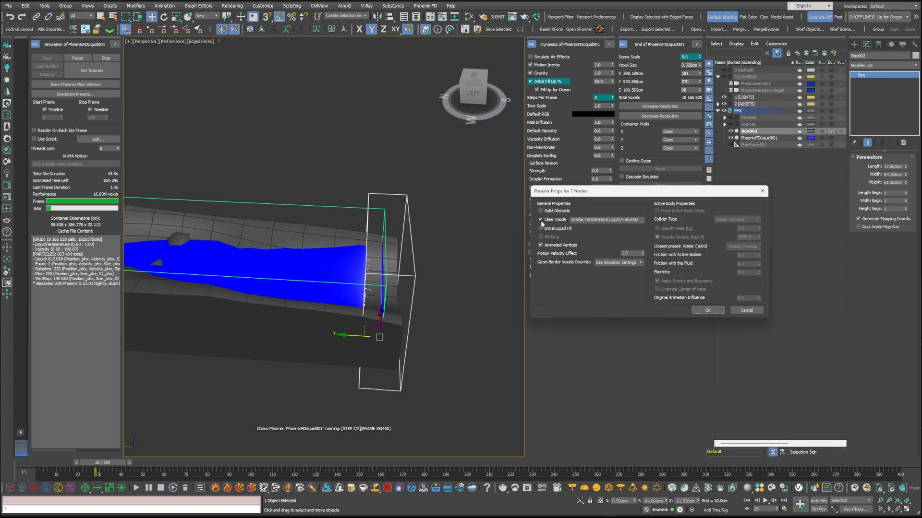
pyautogui.click(707, 311)
# Step: Examine how the liquid behaves where Box002 crosses the river's lower end and the container wall
pyautogui.keyDown('alt'); pyautogui.moveTo(366, 283); pyautogui.dragTo(393, 290, button='middle'); pyautogui.keyUp('alt')
pyautogui.scroll(4, 382, 283)
pyautogui.moveTo(344, 381); pyautogui.dragTo(377, 367, button='middle')
pyautogui.keyDown('alt'); pyautogui.moveTo(377, 367); pyautogui.dragTo(378, 359, button='middle'); pyautogui.keyUp('alt')
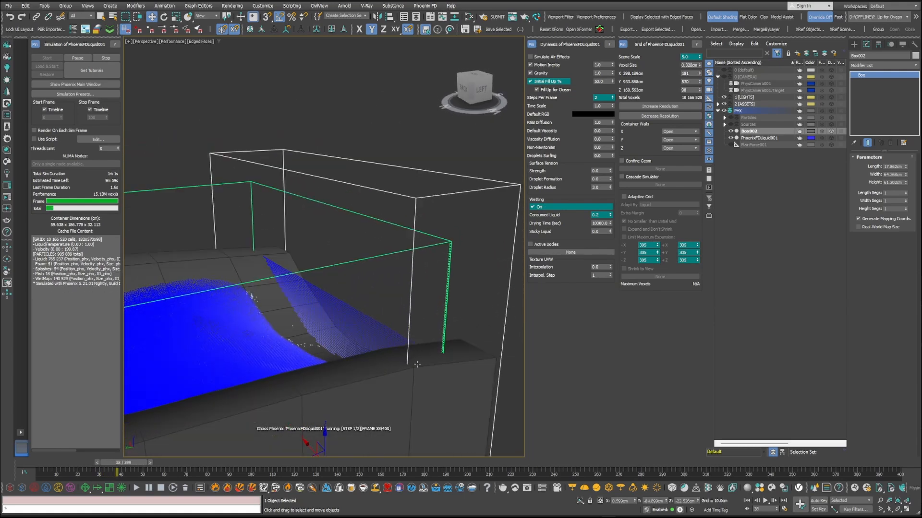
pyautogui.keyDown('alt'); pyautogui.moveTo(304, 305); pyautogui.dragTo(353, 367, button='middle'); pyautogui.keyUp('alt')
pyautogui.scroll(-2, 401, 358)
pyautogui.scroll(-3, 384, 365)
pyautogui.moveTo(353, 367); pyautogui.dragTo(363, 333, button='middle')
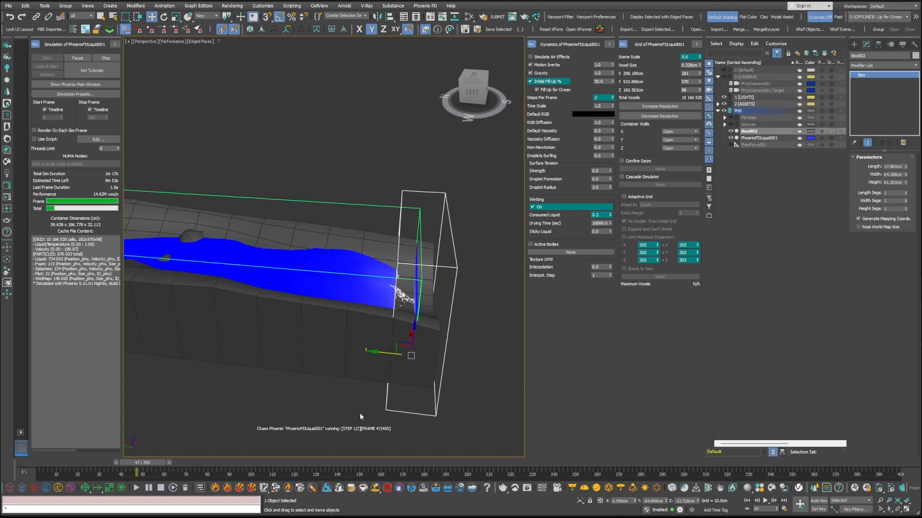
# Step: Hide the Box002 drain while the simulation keeps running
pyautogui.click(731, 131)
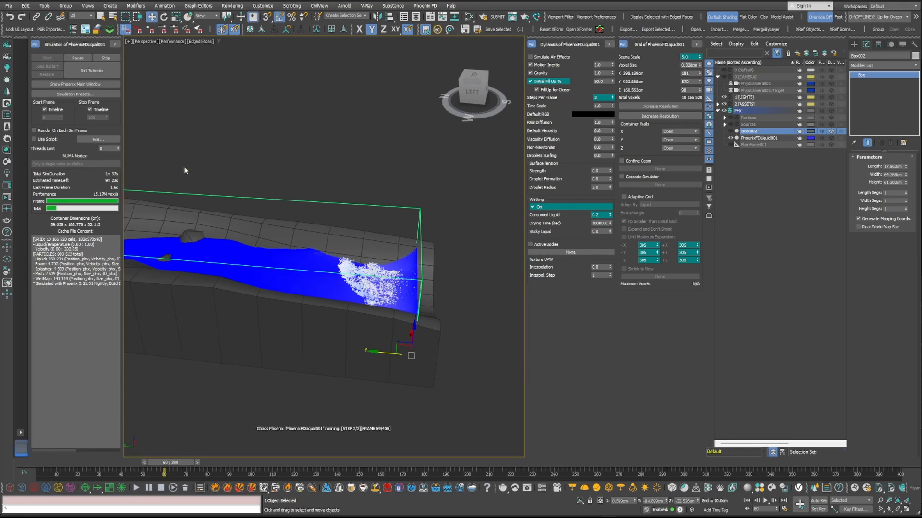
# Step: Stop the simulation and rotate the PhoenixFDLiquid001 container 5 degrees about the X axis to tilt it along the river slope
pyautogui.click(107, 58)
pyautogui.keyDown('alt'); pyautogui.moveTo(180, 243); pyautogui.dragTo(329, 286, button='middle'); pyautogui.keyUp('alt')
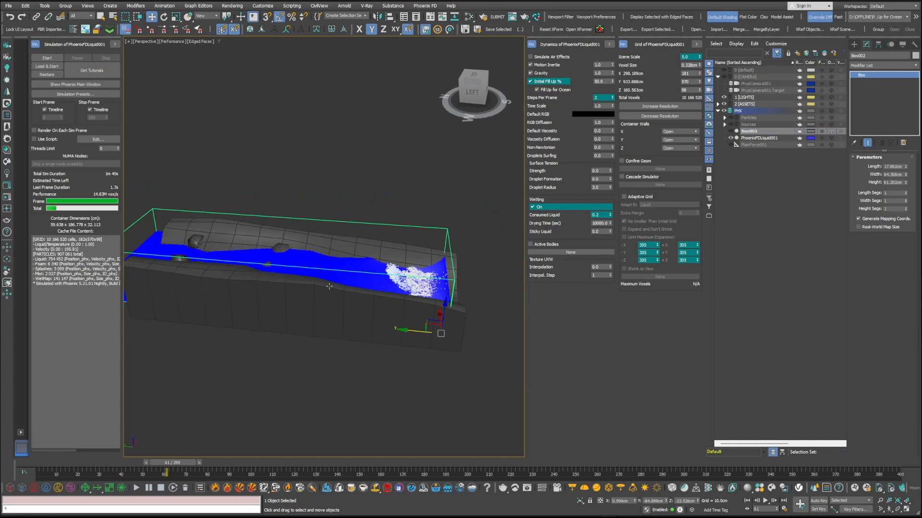
pyautogui.click(379, 225)
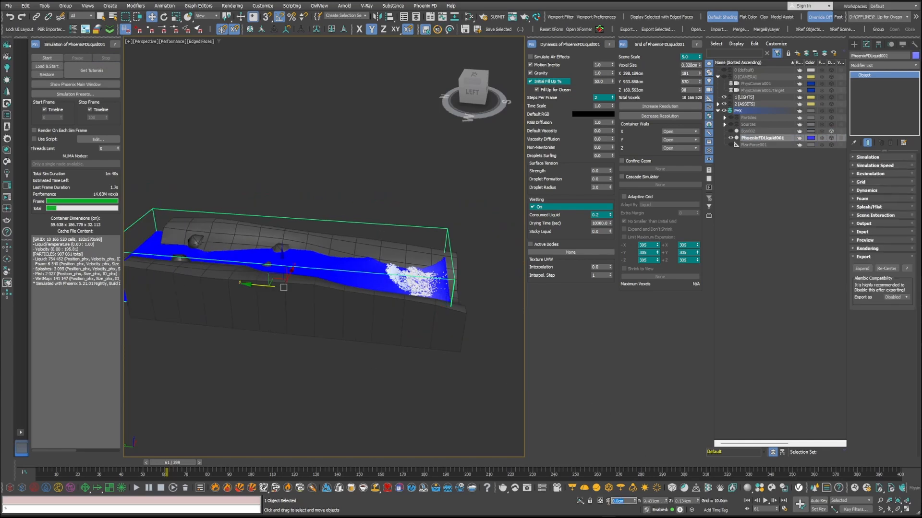
pyautogui.write('e')
pyautogui.write('5')
pyautogui.press('Return')
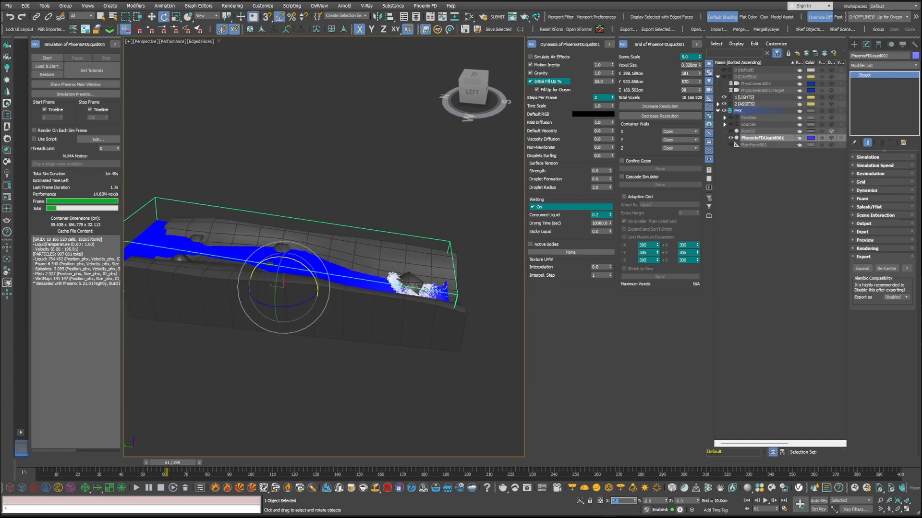
# Step: Check the tilted container against the riverbed from the side, restart the simulation and examine how the liquid flows down the river
pyautogui.keyDown('alt'); pyautogui.moveTo(312, 316); pyautogui.dragTo(435, 284, button='middle'); pyautogui.keyUp('alt')
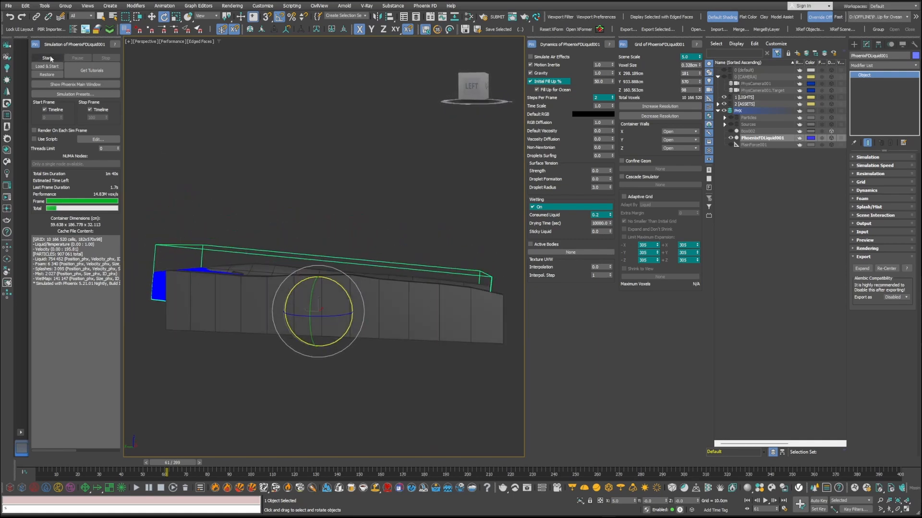
pyautogui.press('q')
pyautogui.keyDown('alt'); pyautogui.moveTo(331, 292); pyautogui.dragTo(325, 329, button='middle'); pyautogui.keyUp('alt')
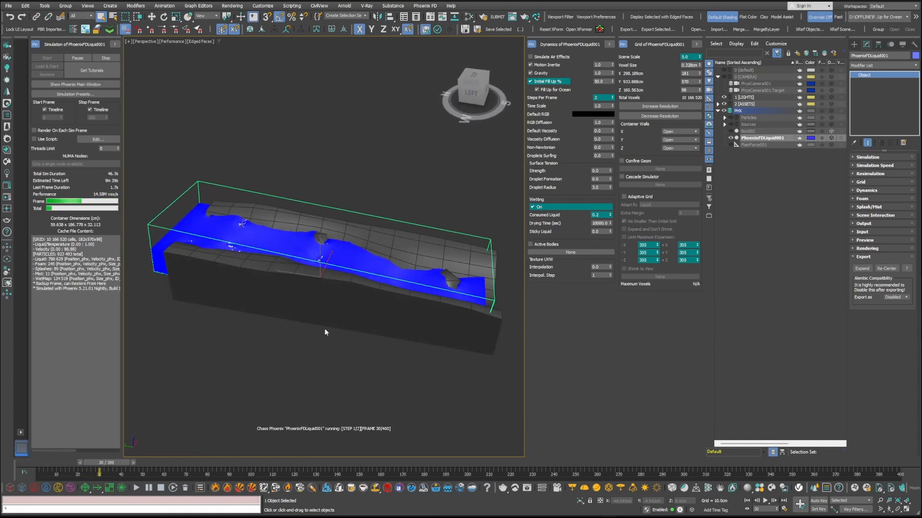
pyautogui.keyDown('alt'); pyautogui.moveTo(325, 328); pyautogui.dragTo(456, 215, button='middle'); pyautogui.keyUp('alt')
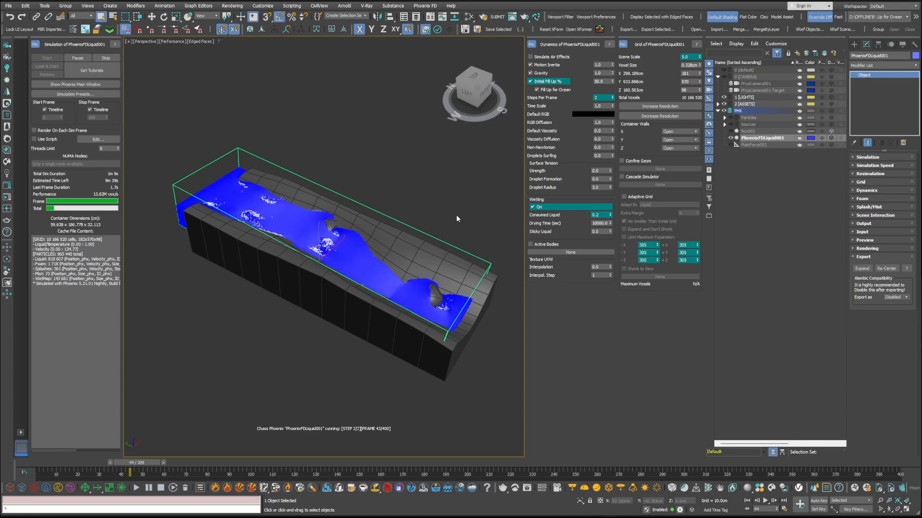